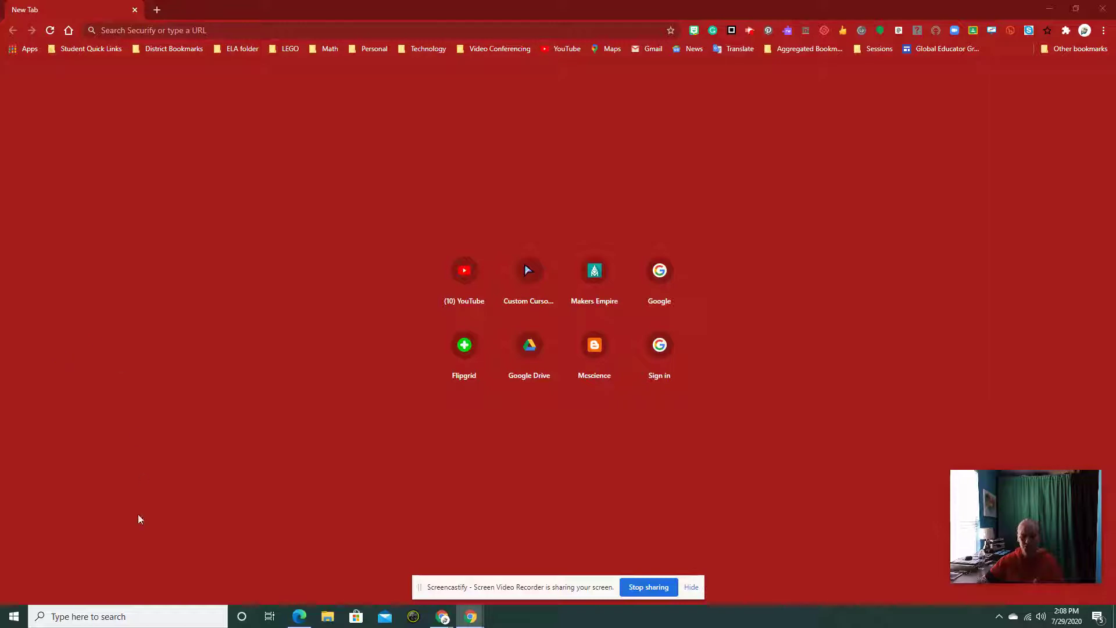
- Go to makersempire.com from the address bar's 'maker' suggestion
click(211, 30)
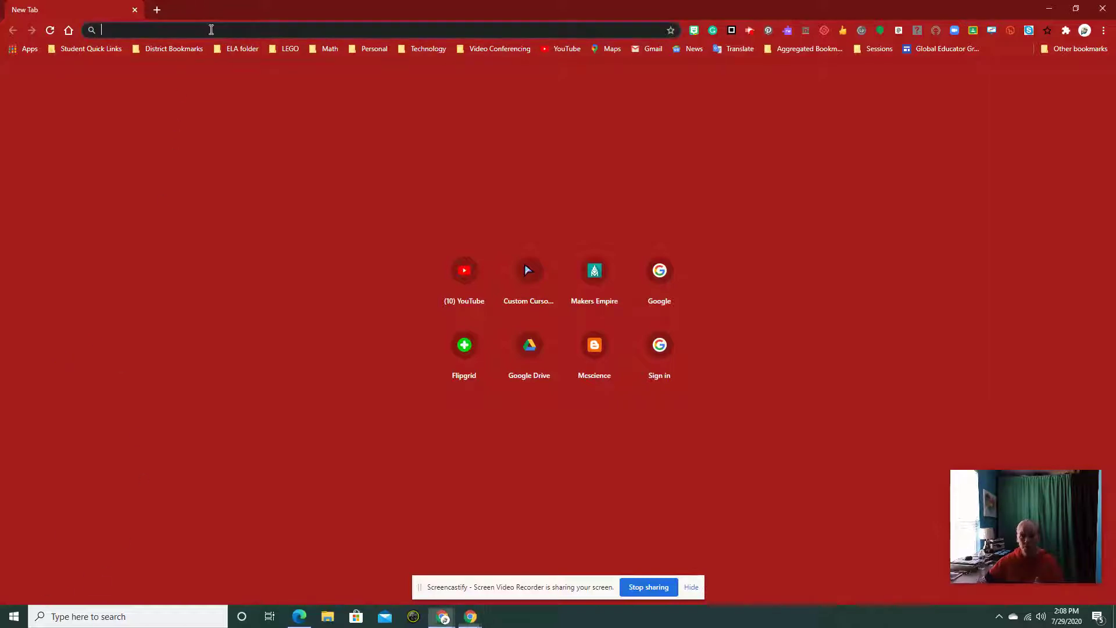
text(makersempire.com)
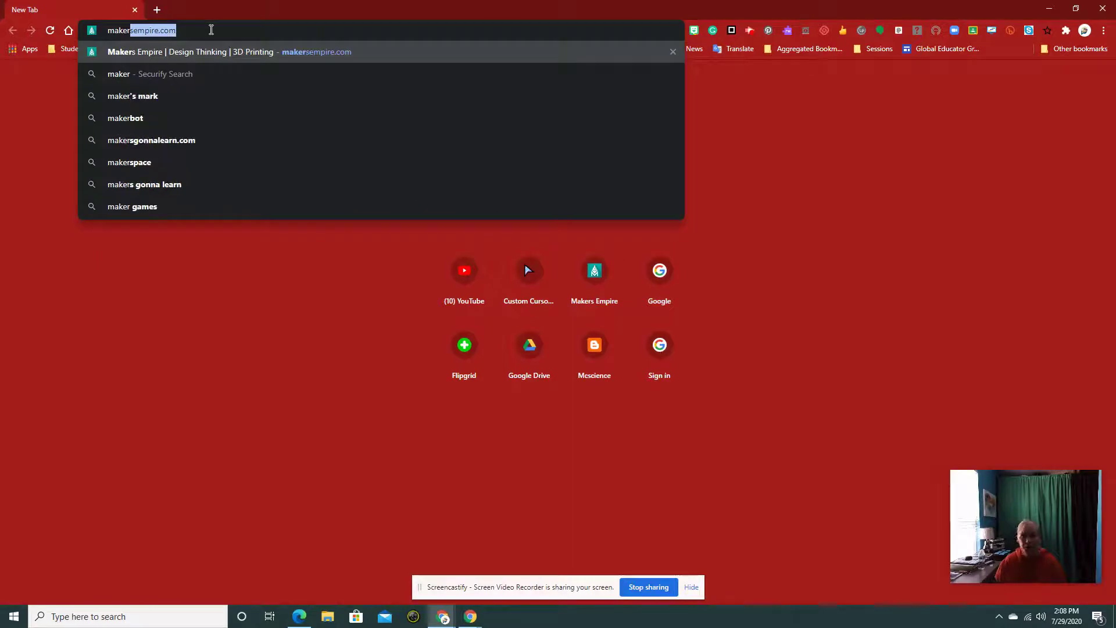
click(326, 52)
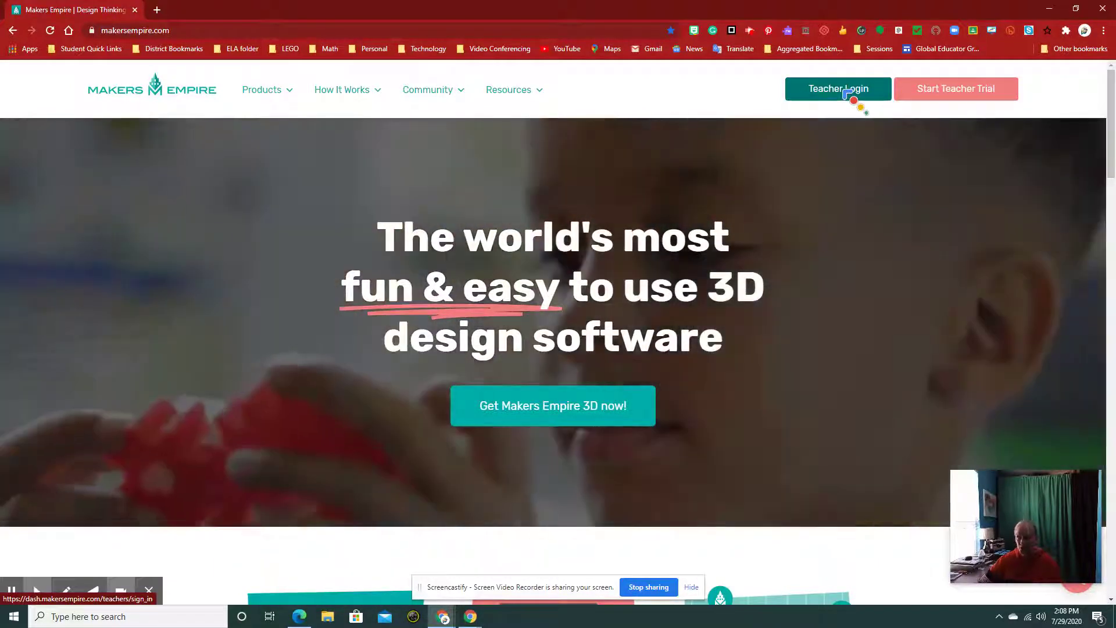
- From Teacher Login, choose Google Classroom sign-in and accept its notice
click(844, 92)
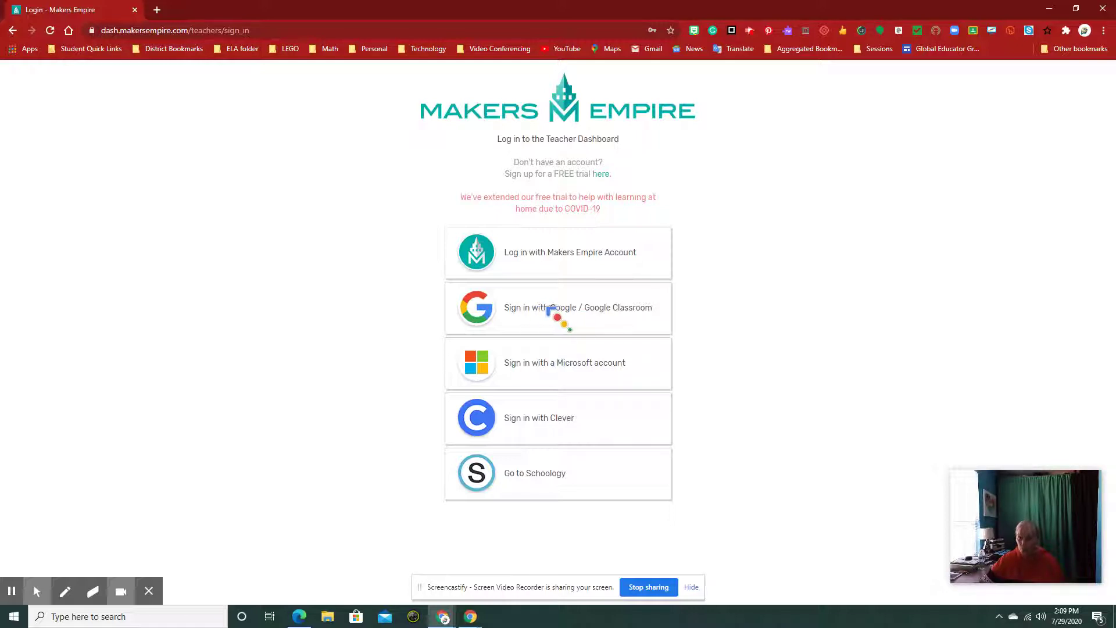
click(550, 310)
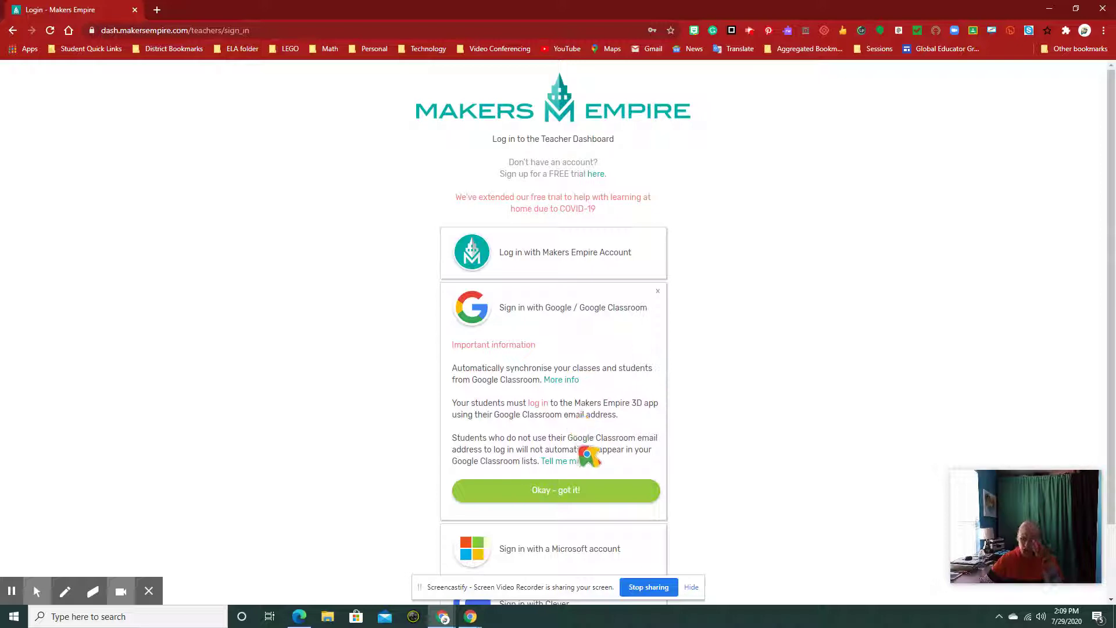
click(552, 492)
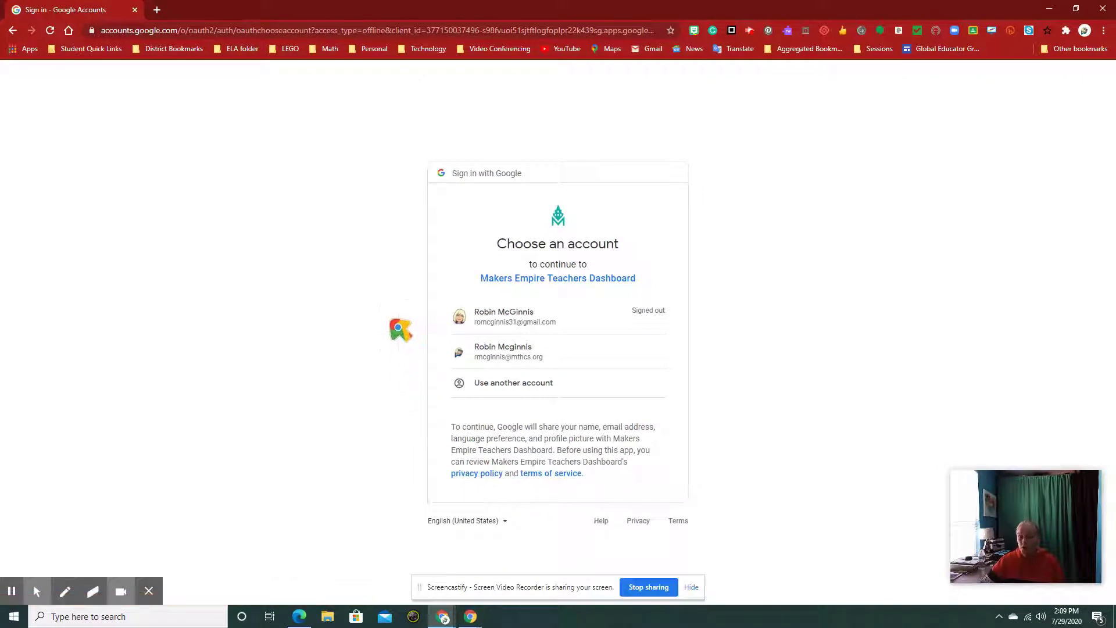
- Sign in with the school account, allowing e-mail, class roster and class access, and confirm
click(532, 355)
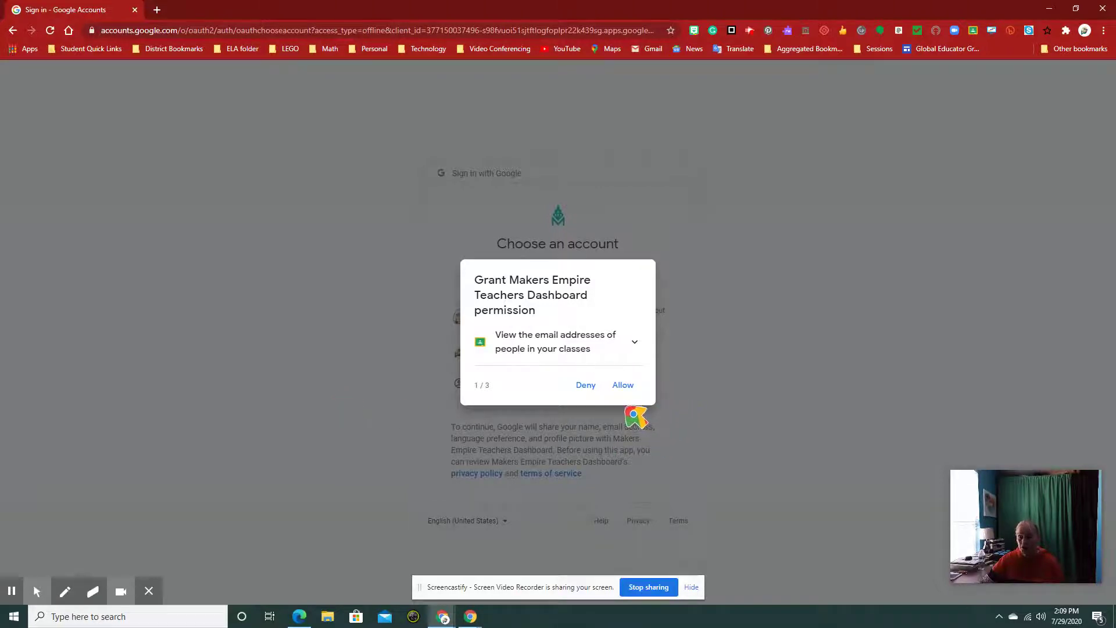
click(622, 386)
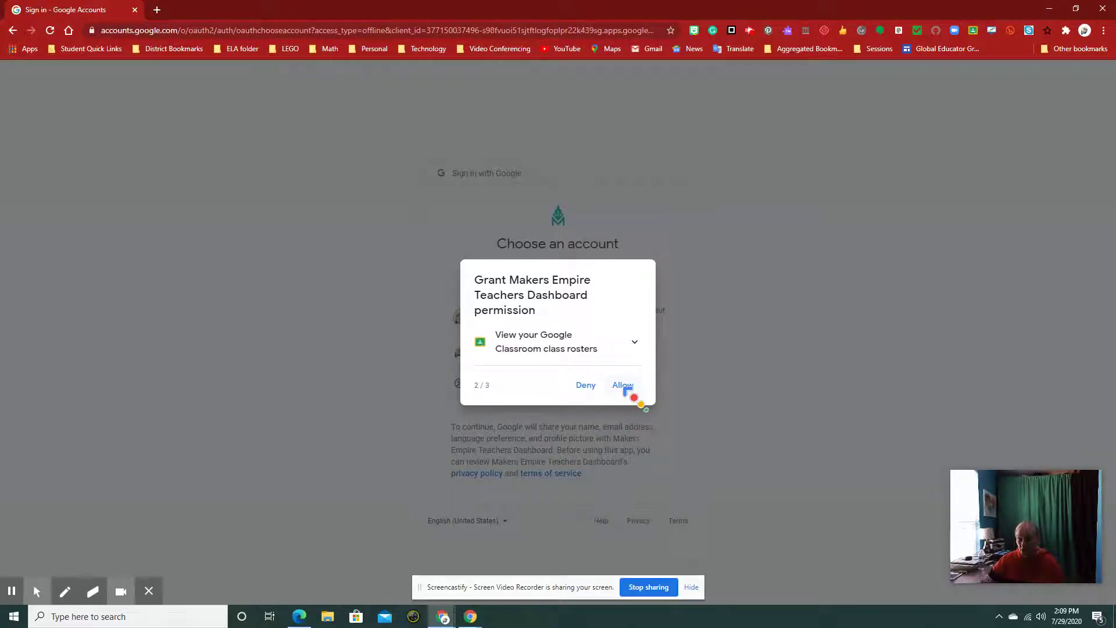
click(624, 385)
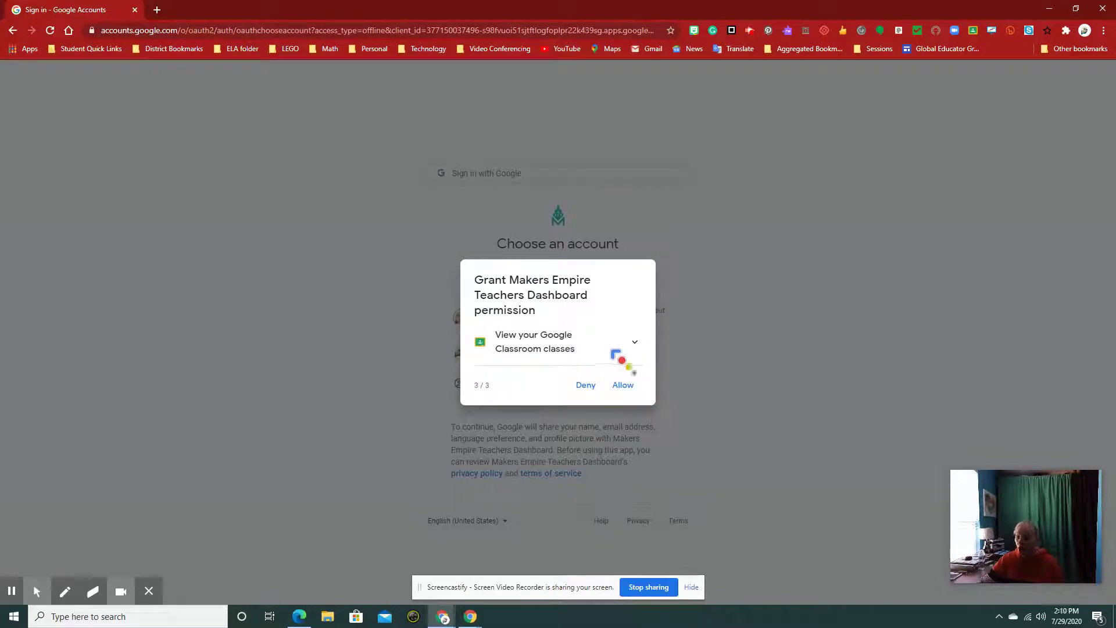
click(625, 385)
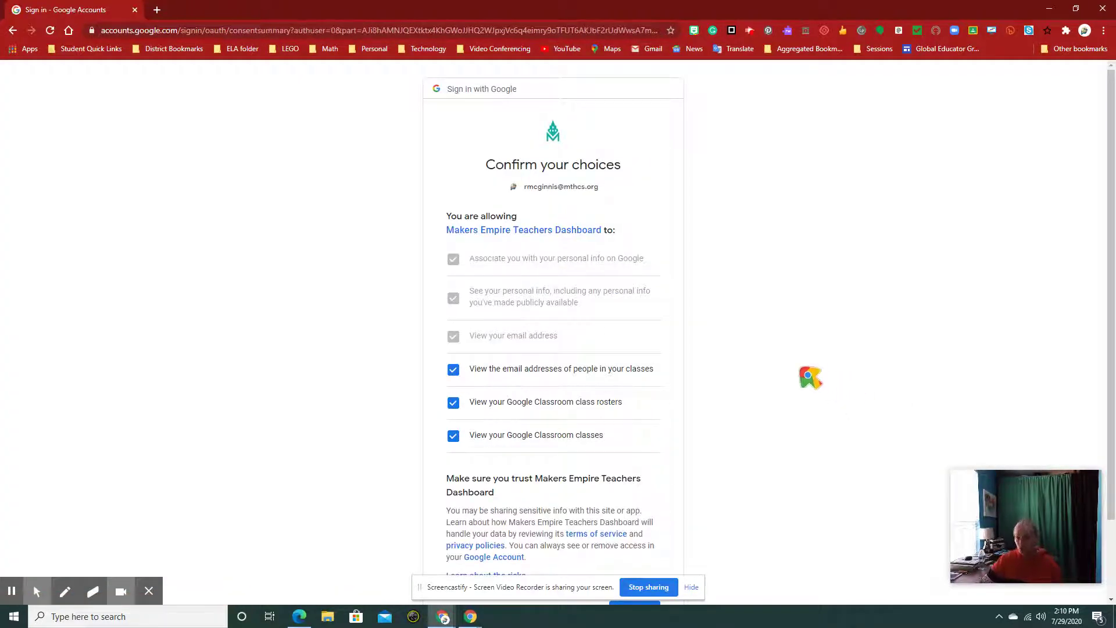
scroll(811, 377, down, 2)
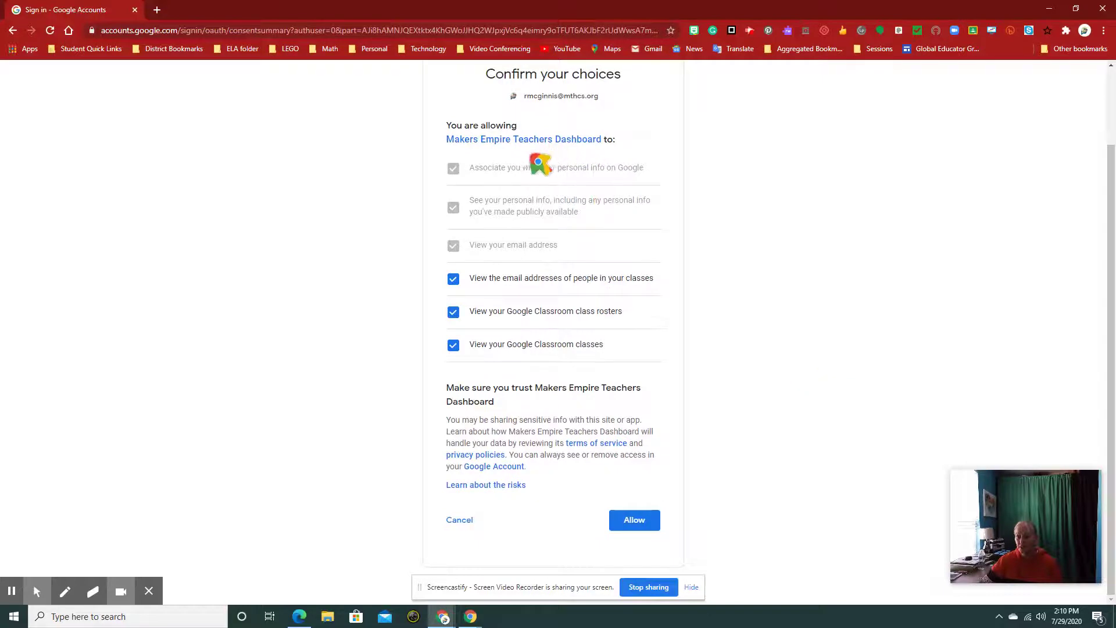
click(639, 521)
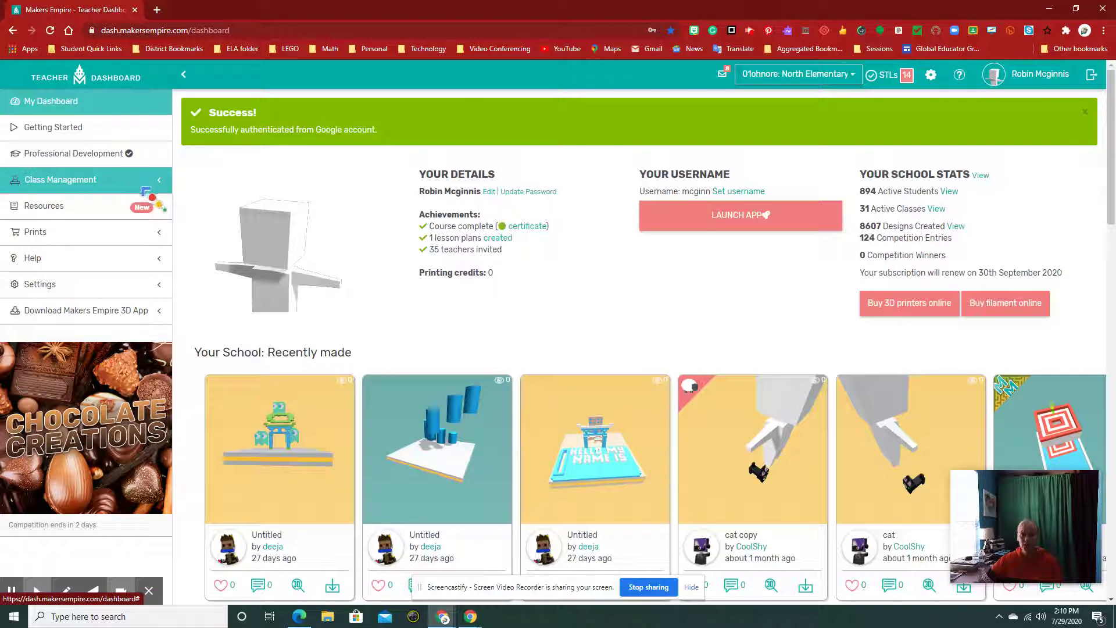
- Expand Class Management and open the Makers Empire Classes tab under Classes
click(160, 182)
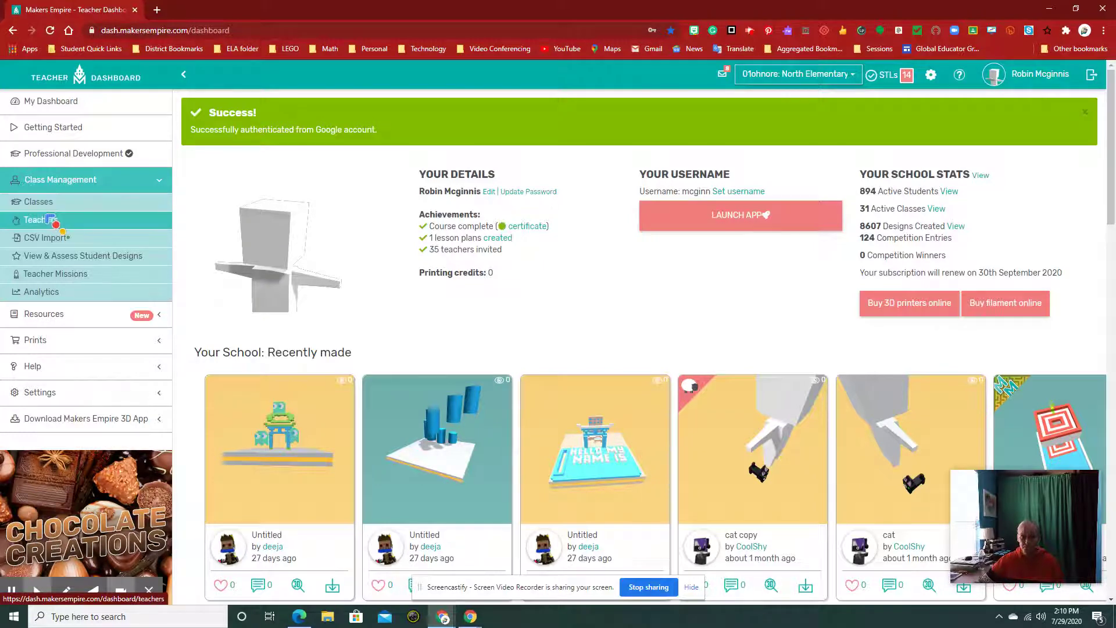
click(48, 221)
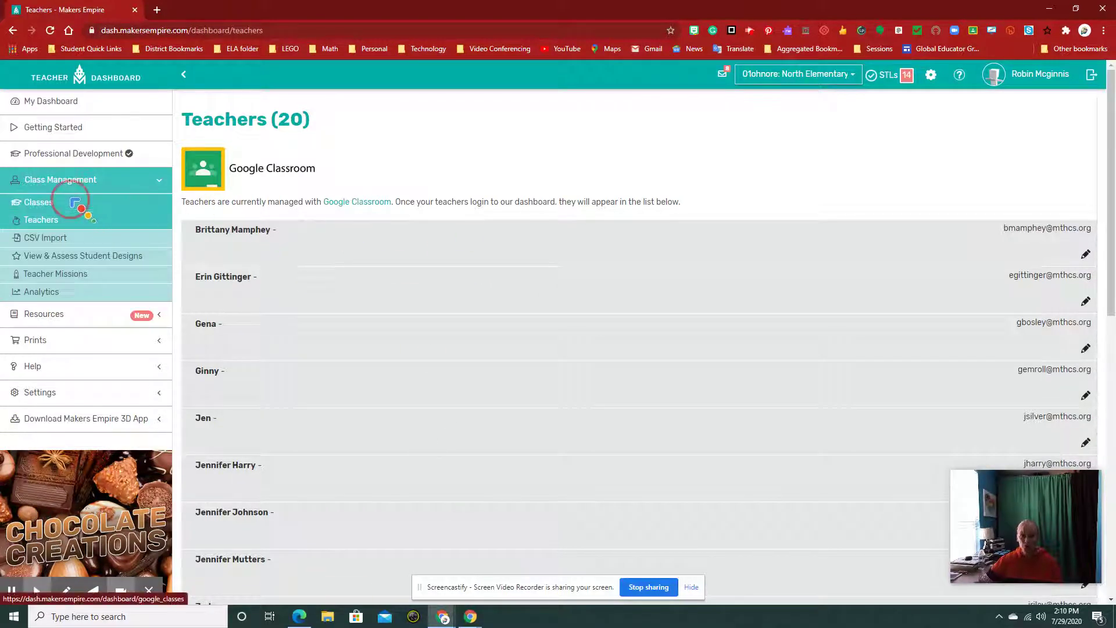
click(58, 201)
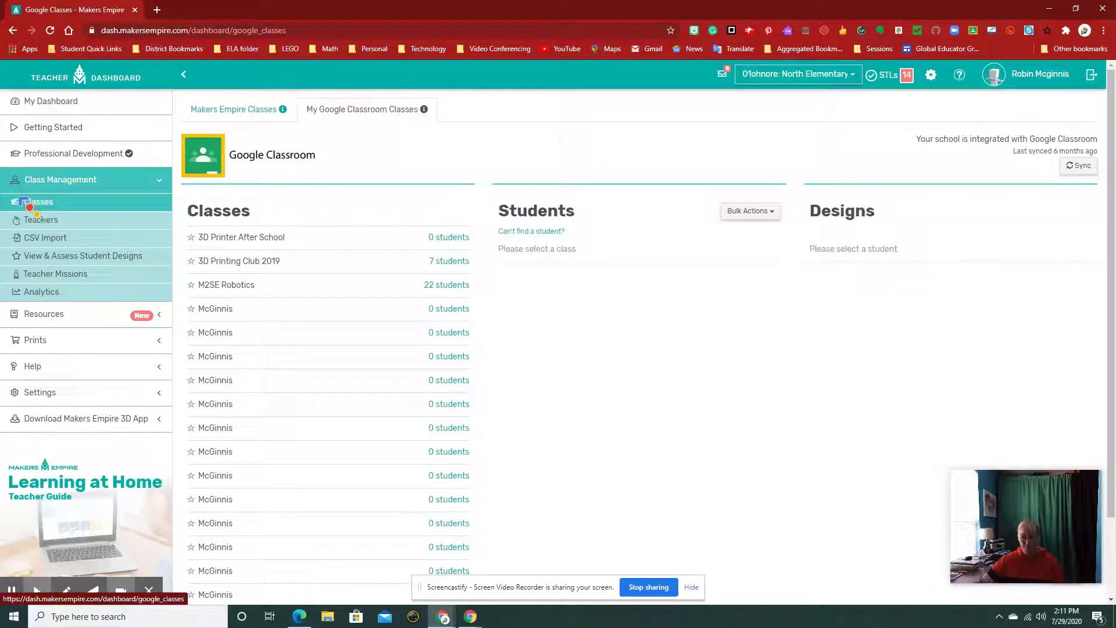
click(257, 111)
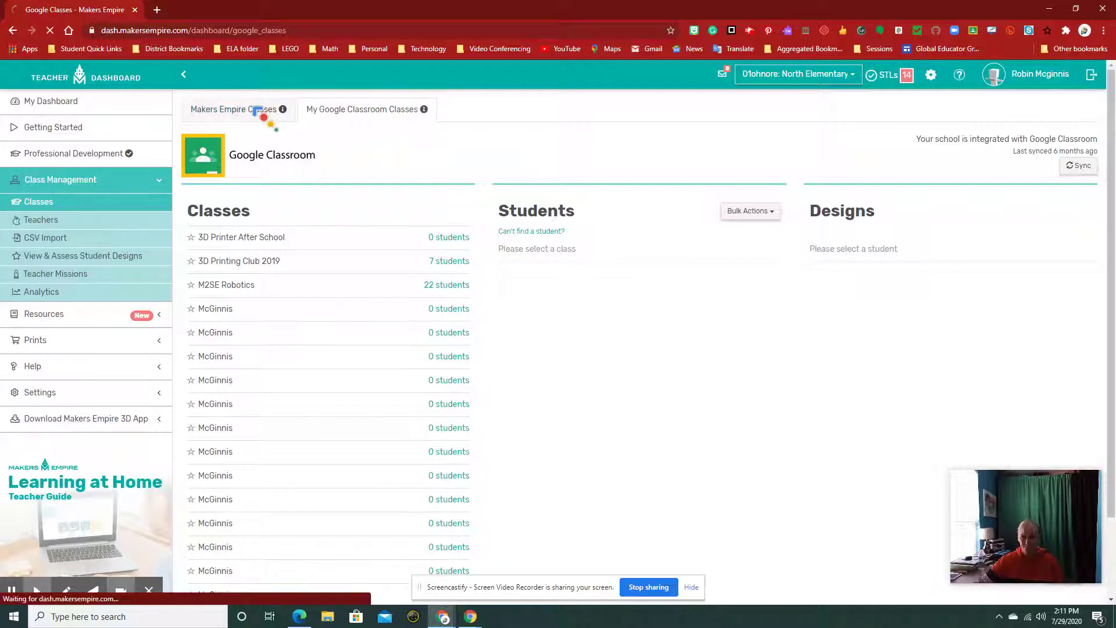
click(256, 111)
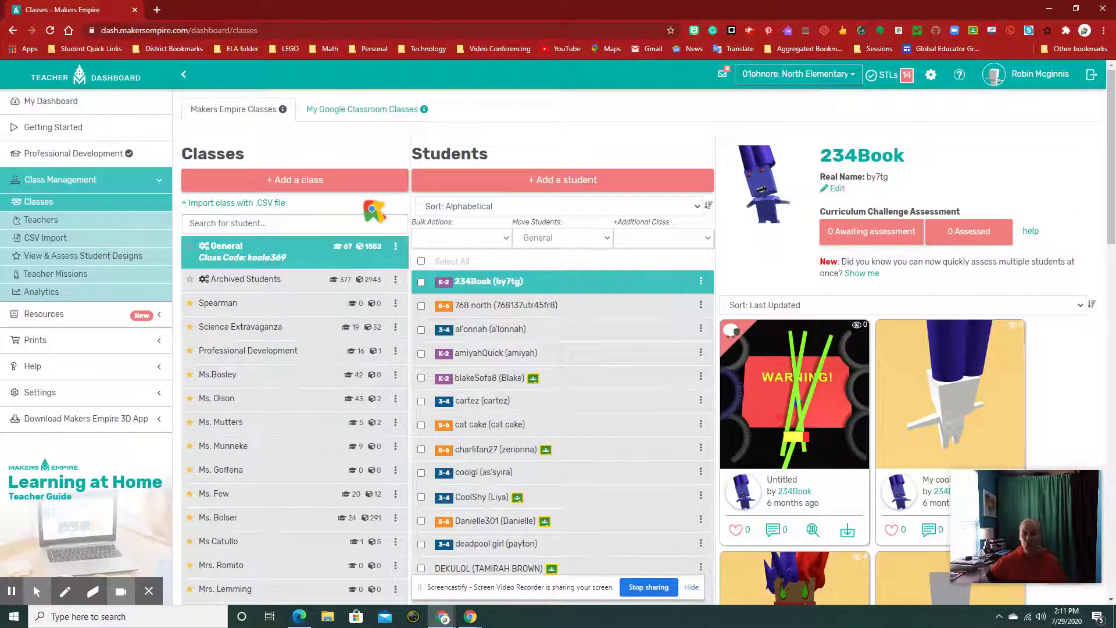
- Add and save a class named 'Demo' for grade 4th, then close the form
click(311, 182)
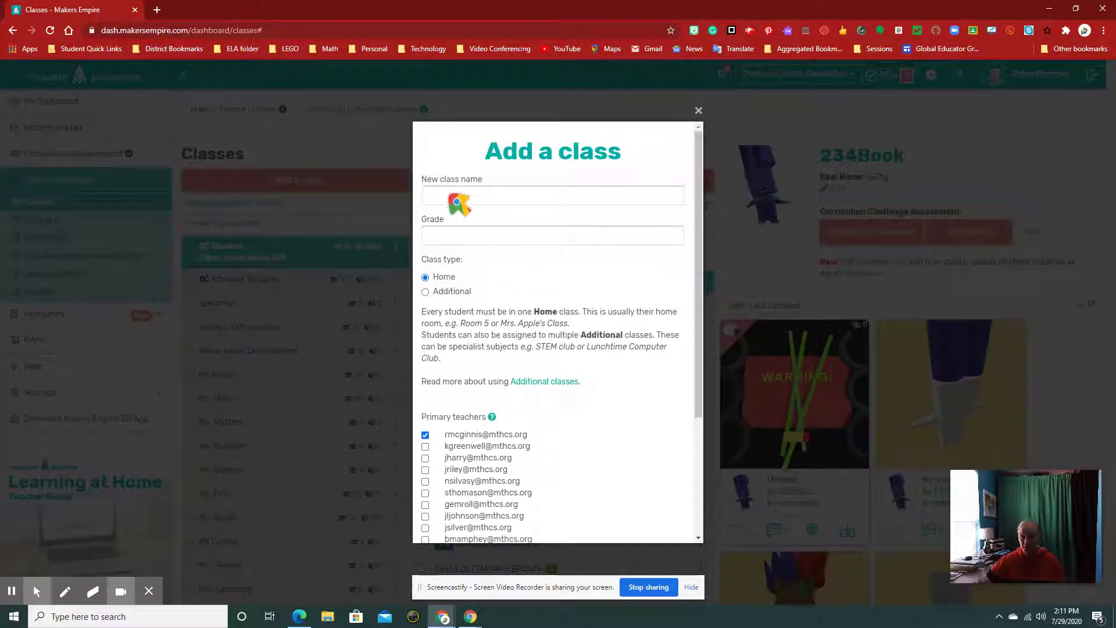
click(433, 198)
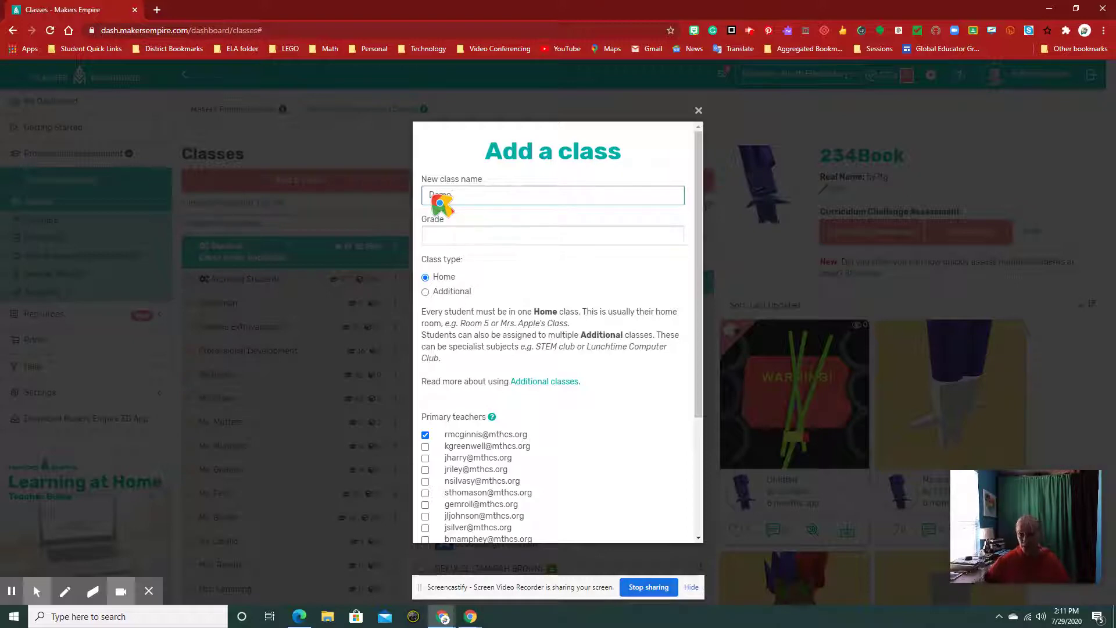
click(465, 239)
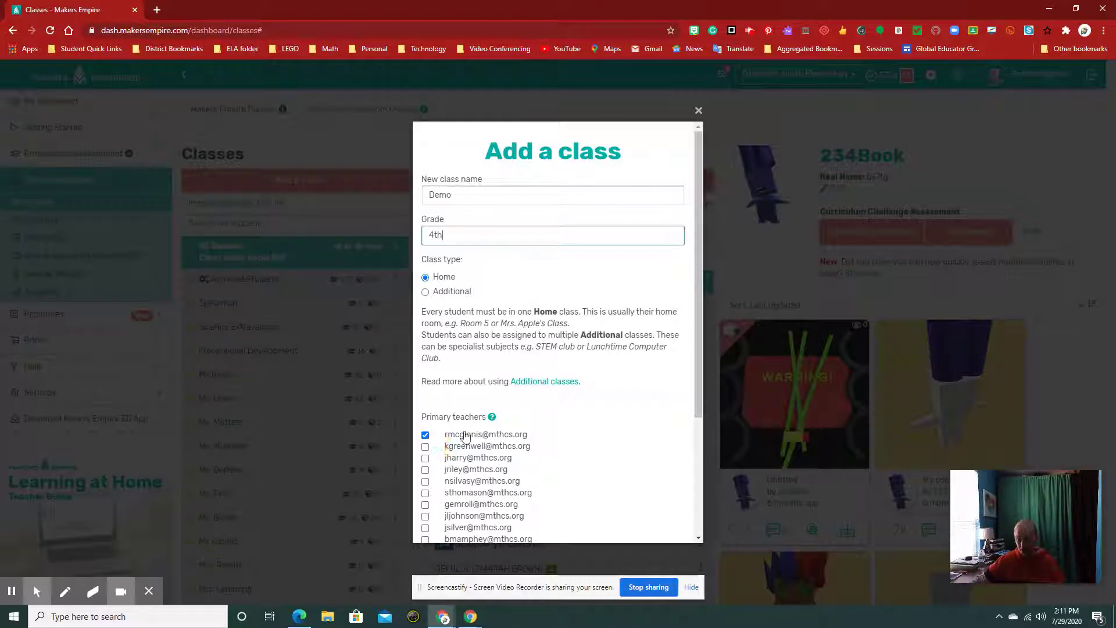
drag(695, 354, 681, 512)
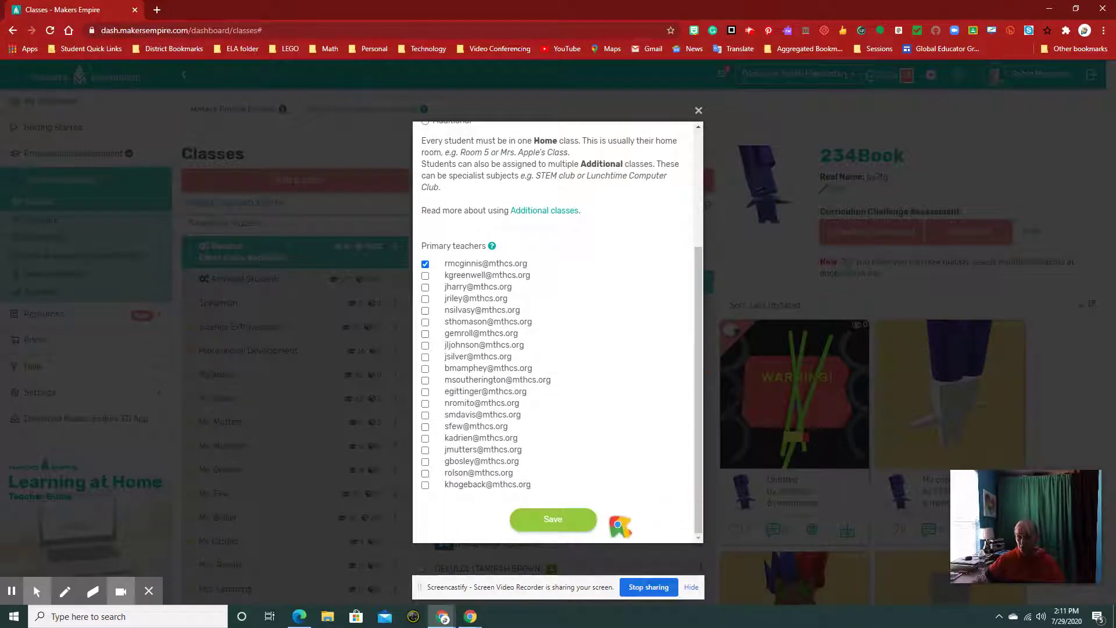
click(552, 521)
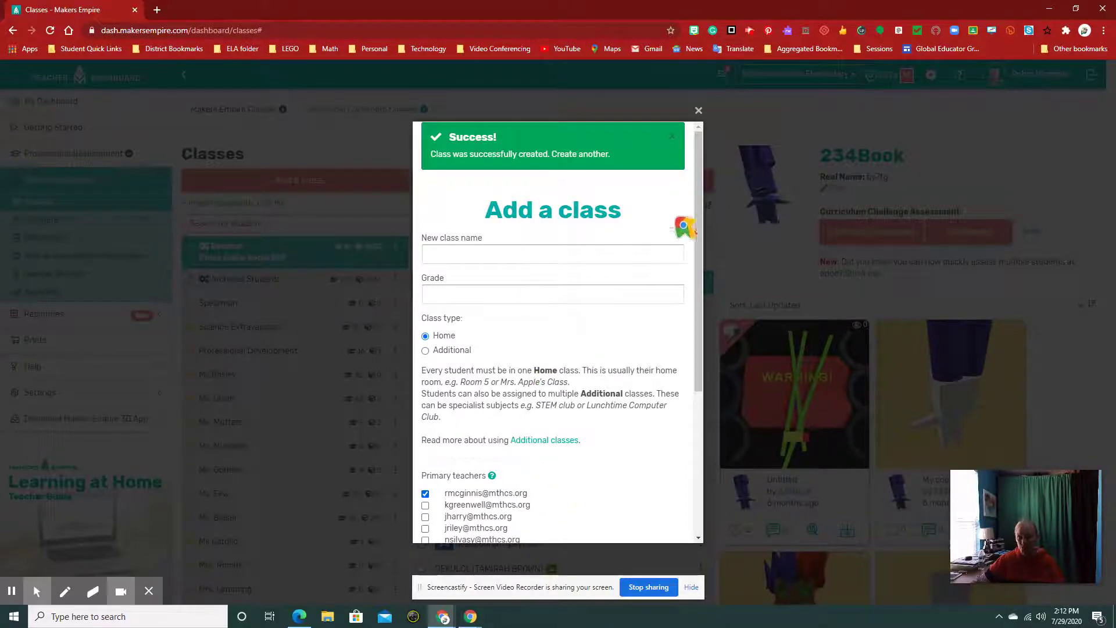
click(698, 110)
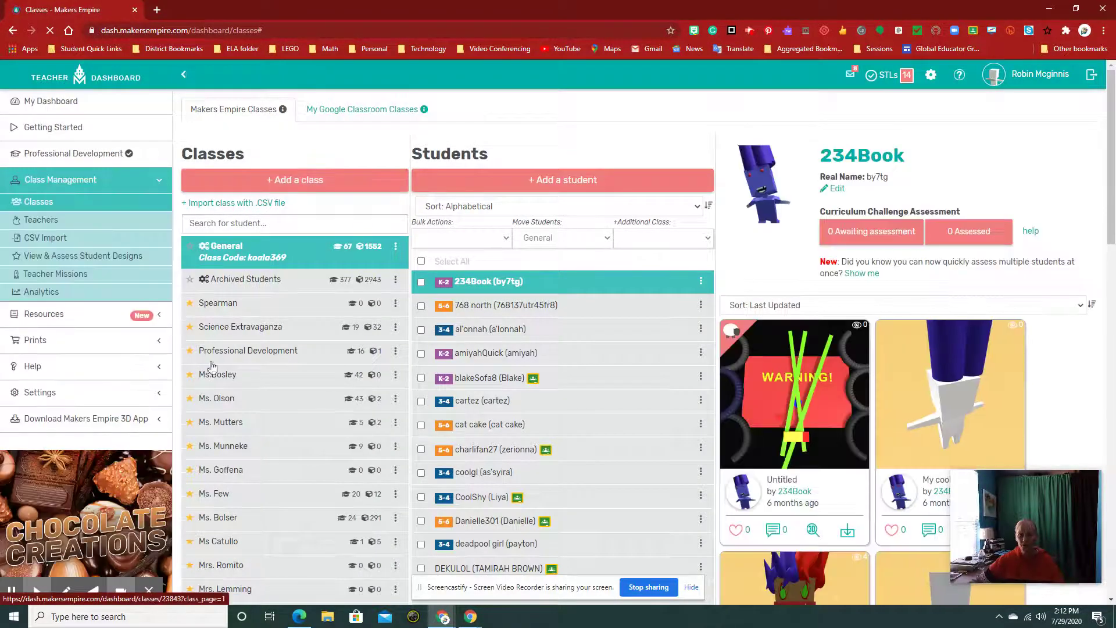
- Select Demo from the class list and bring up its Add a student form
scroll(252, 366, down, 2)
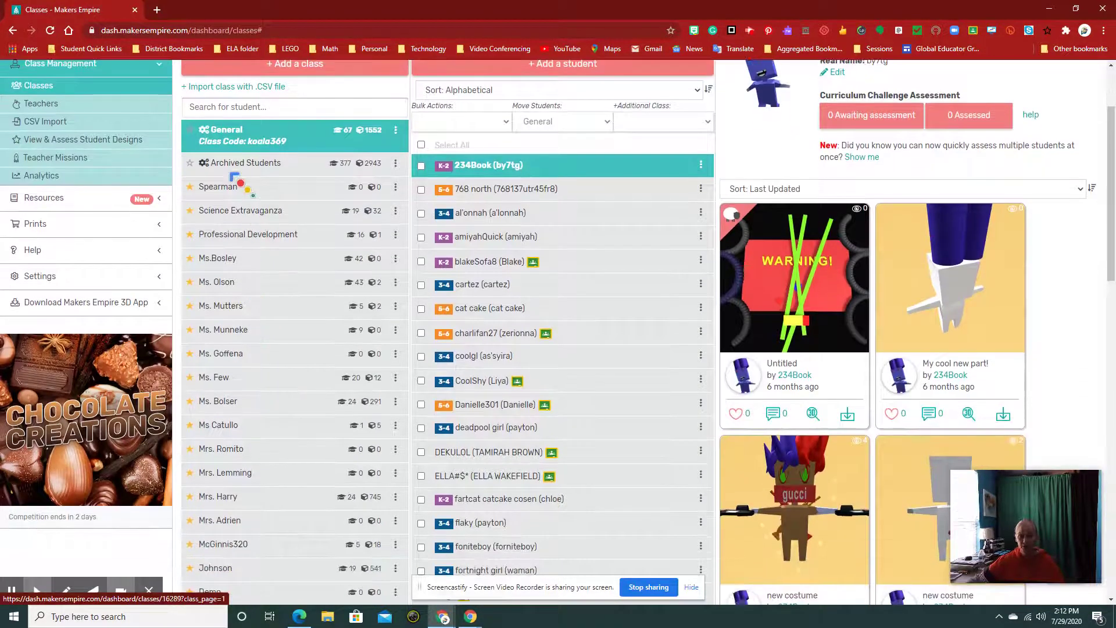
scroll(230, 512, down, 2)
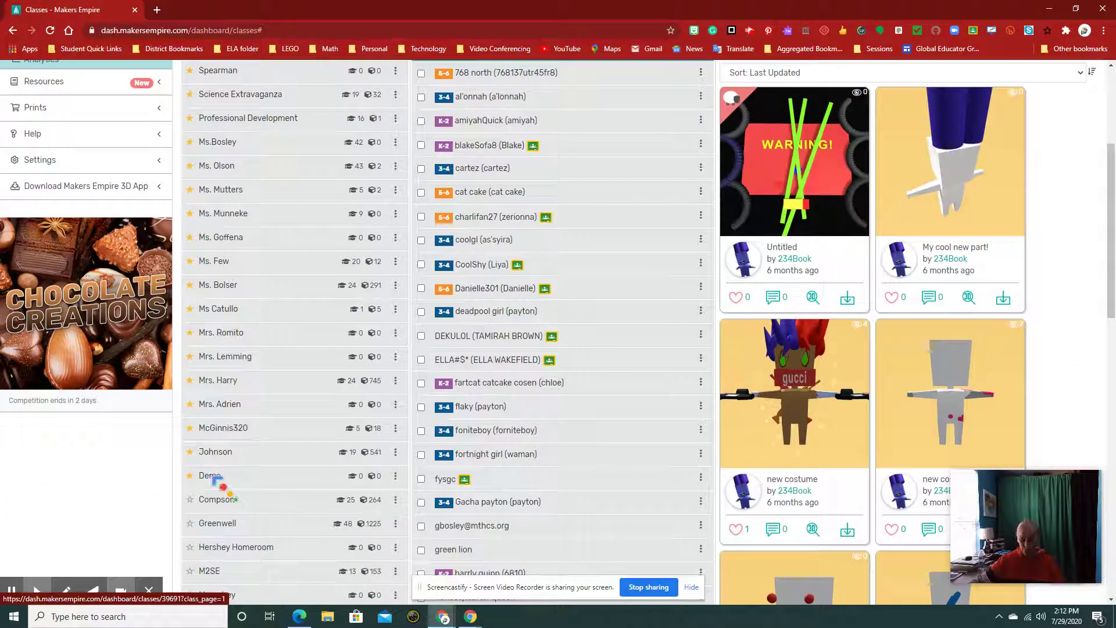
click(209, 476)
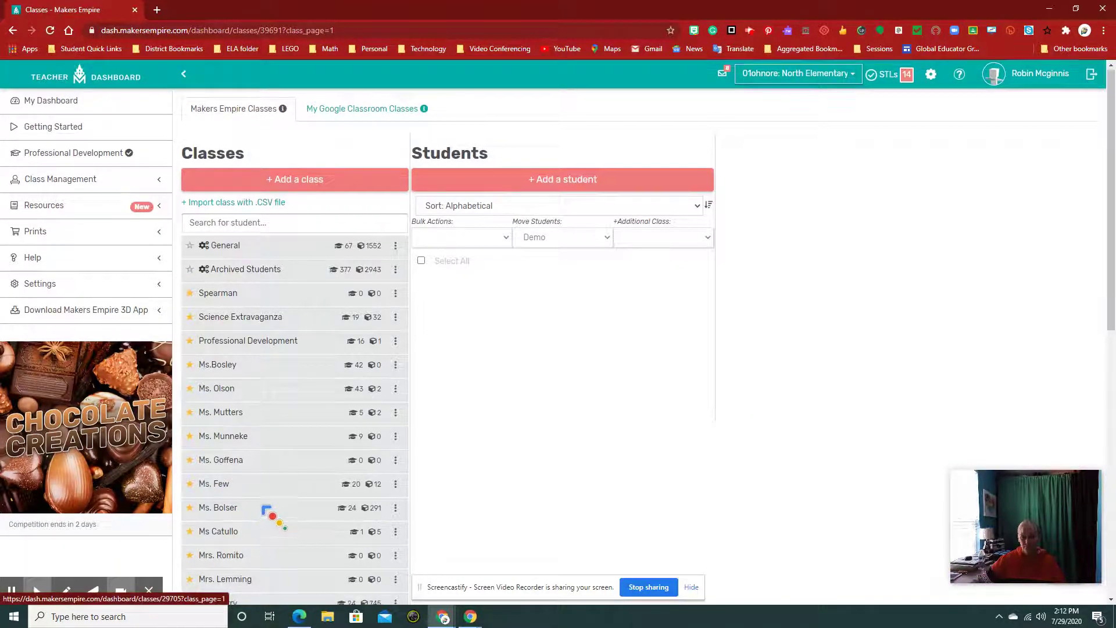
scroll(268, 512, down, 3)
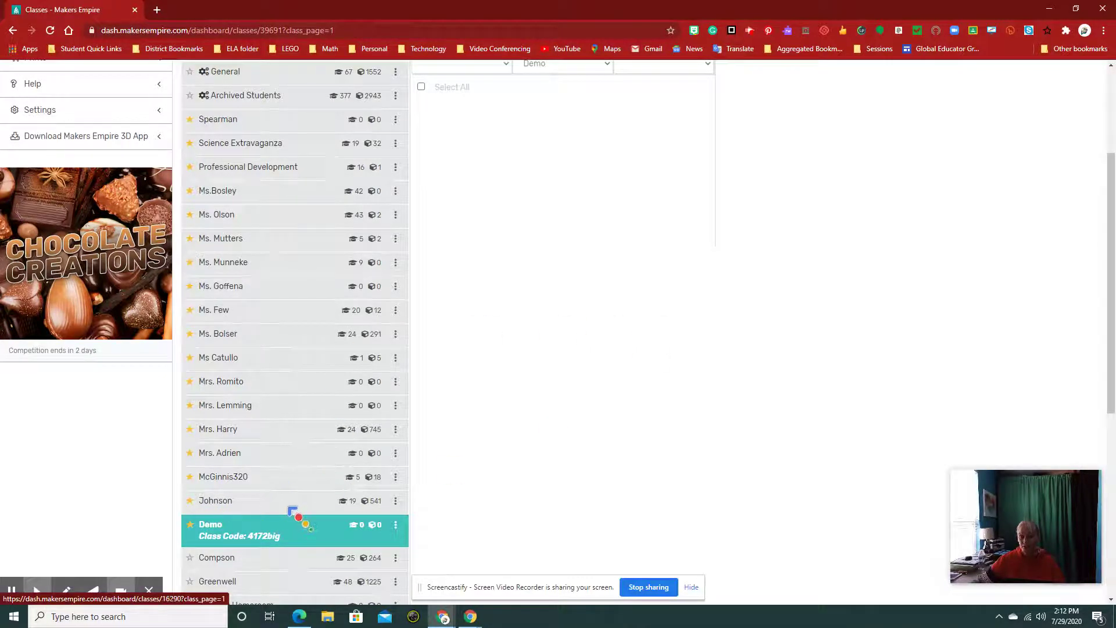
scroll(681, 215, up, 3)
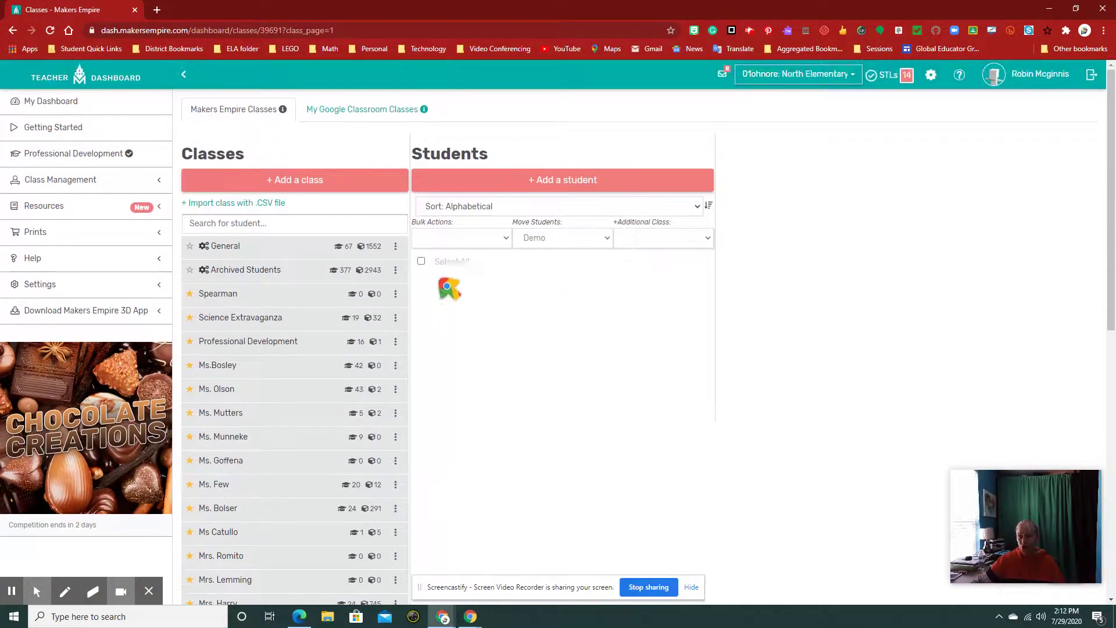
click(575, 183)
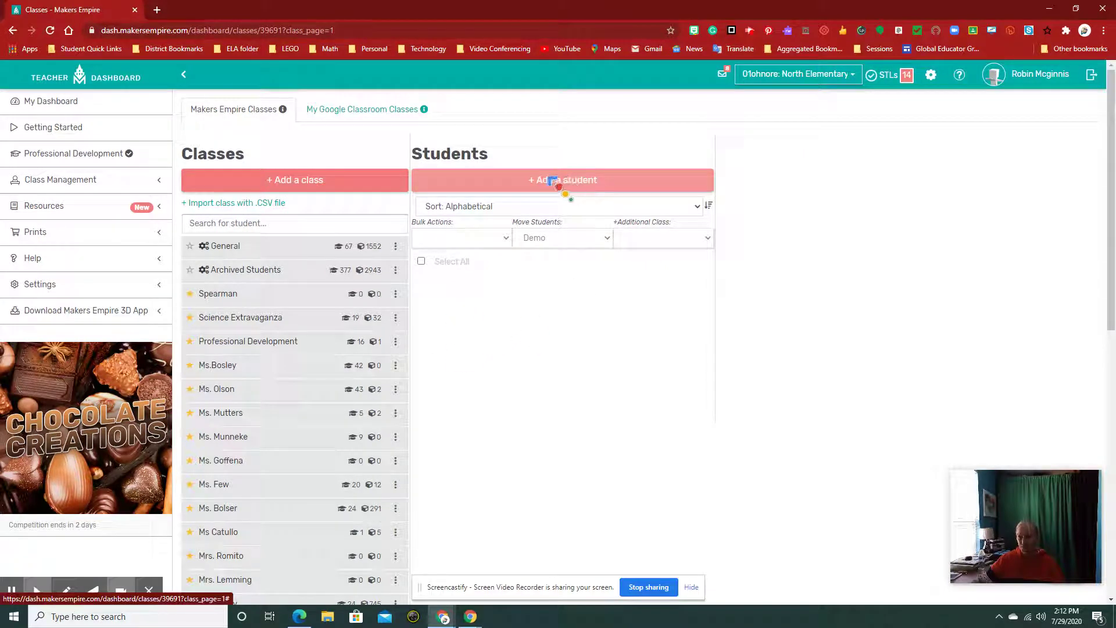
click(551, 180)
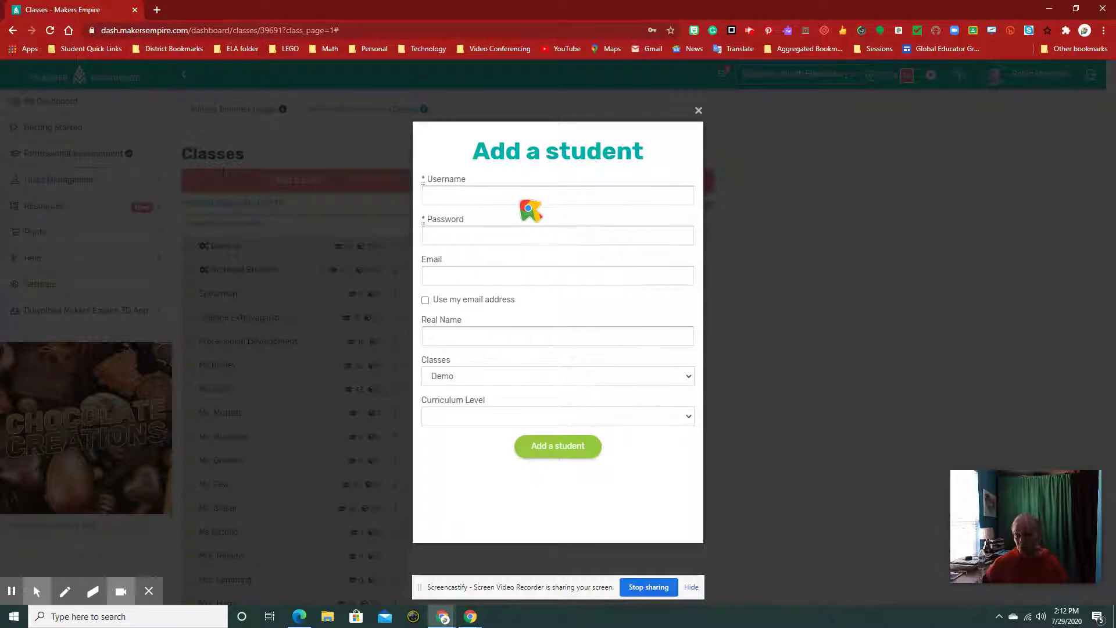
- Enter the student's username and password, and use the teacher's e-mail address
click(522, 202)
text(firstname.lastname)
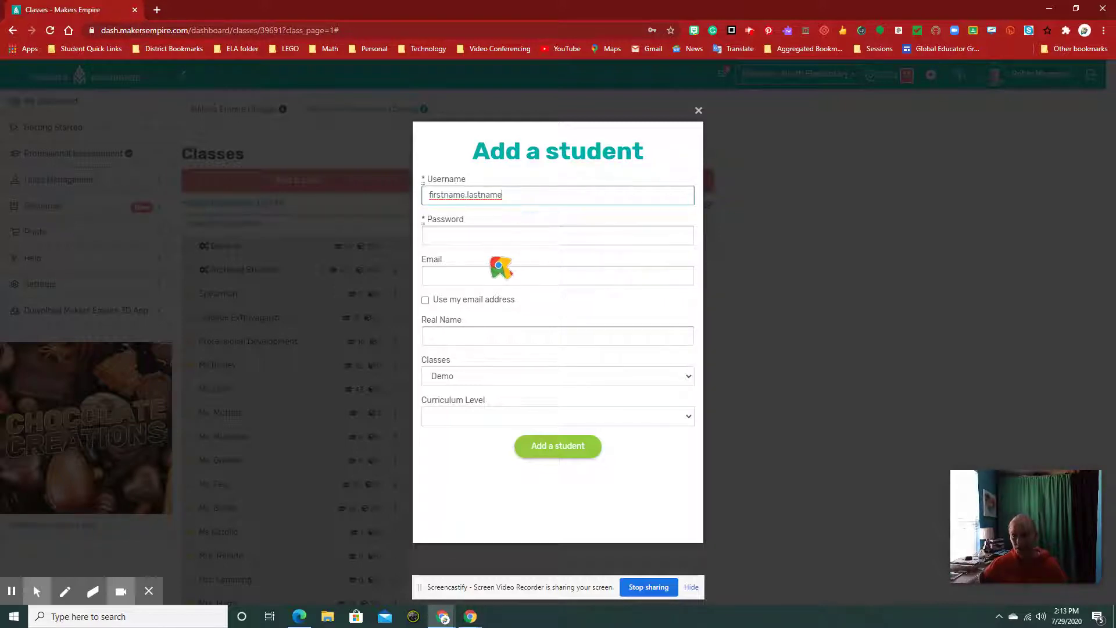
click(471, 241)
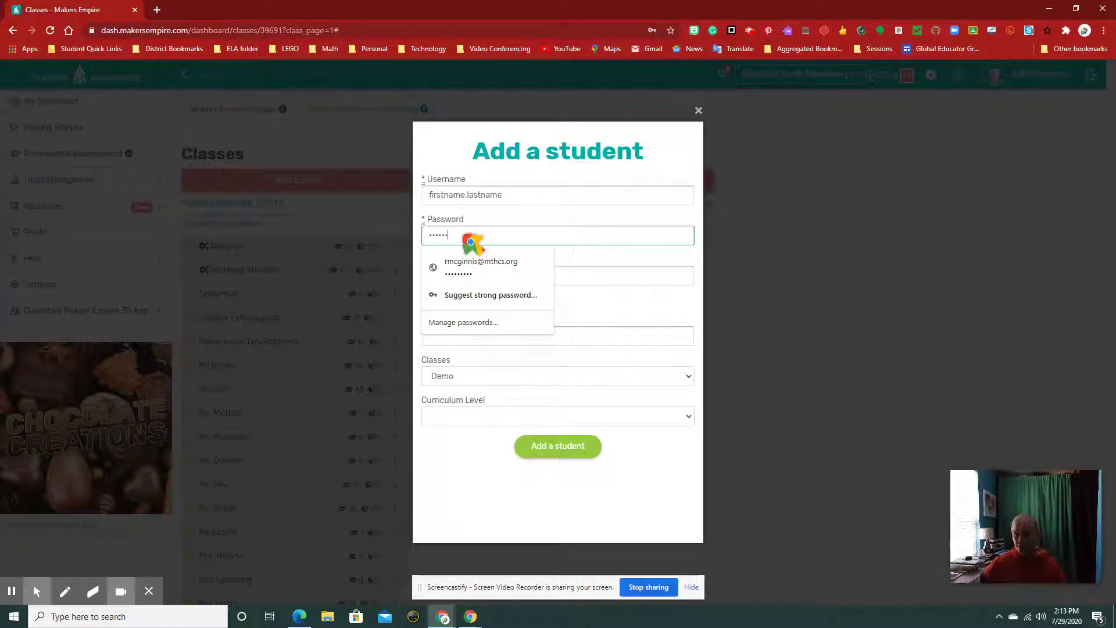
click(620, 299)
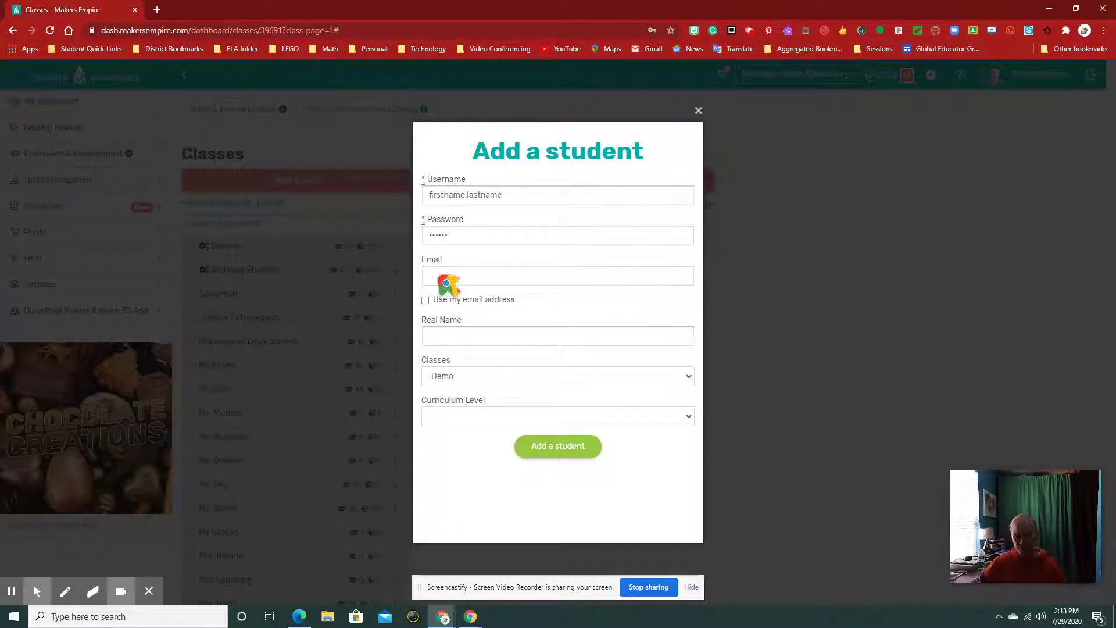
click(448, 278)
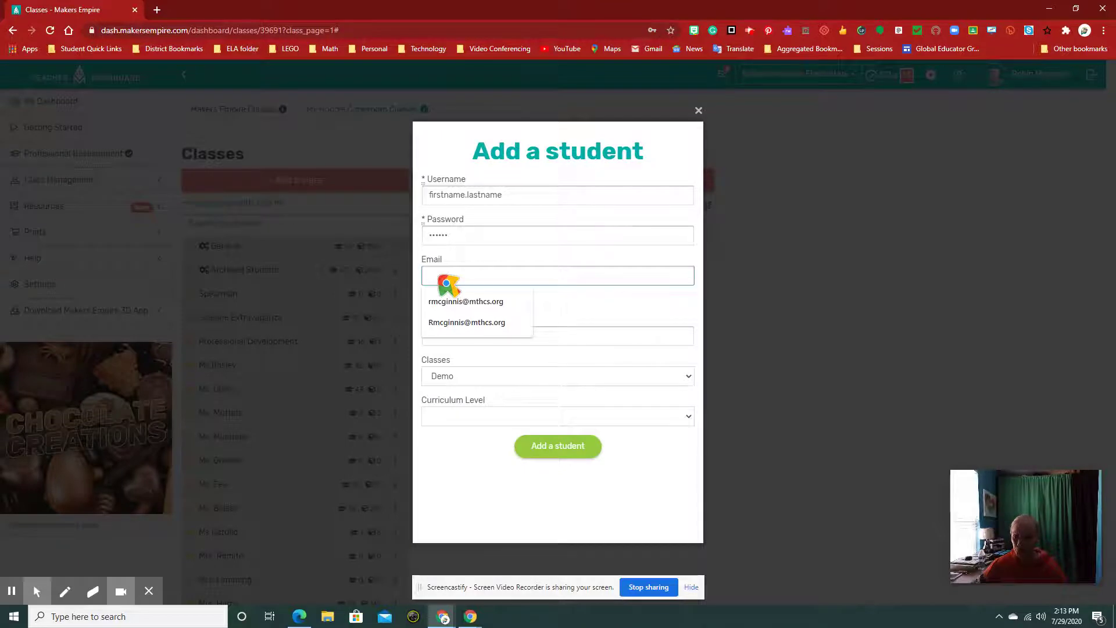
click(451, 303)
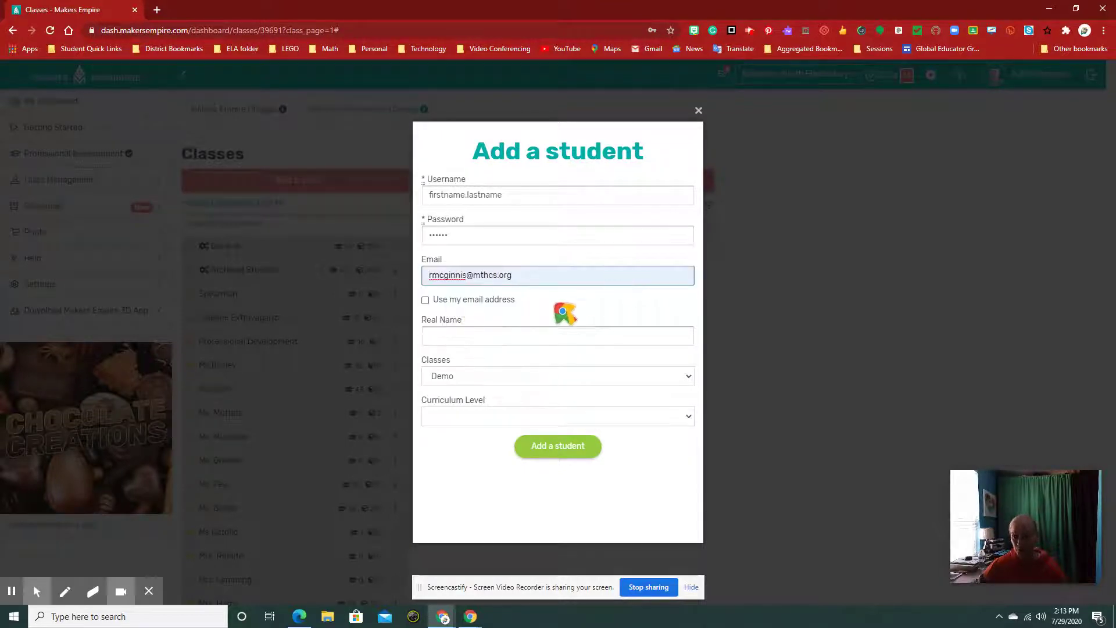
click(425, 300)
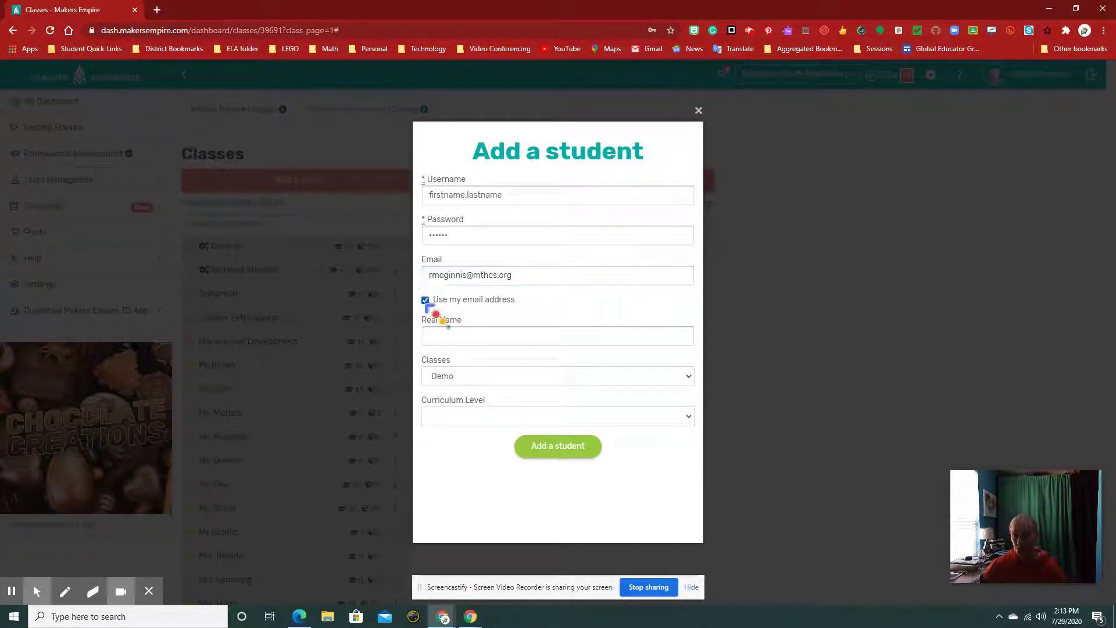
- Enter the student's real name, choose curriculum level 5-6, and create the account
click(456, 340)
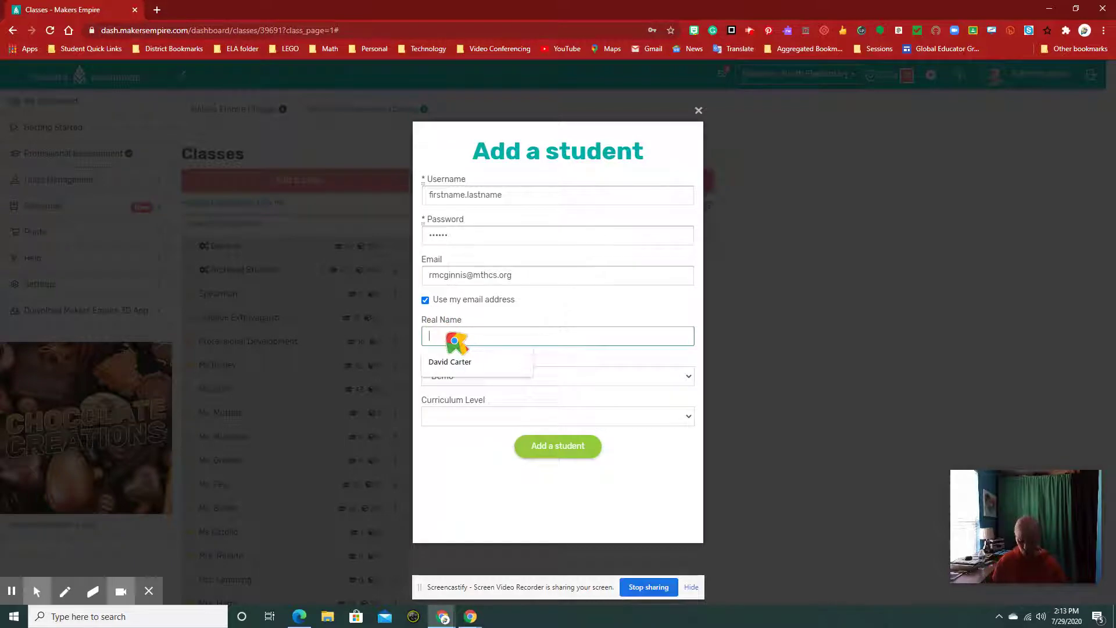
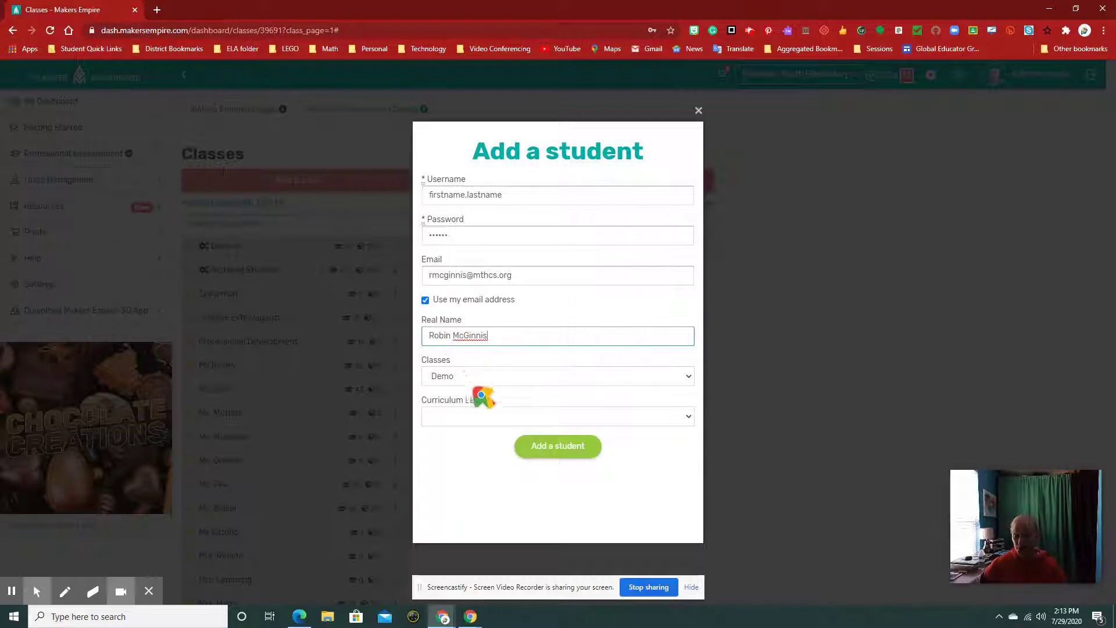
click(689, 417)
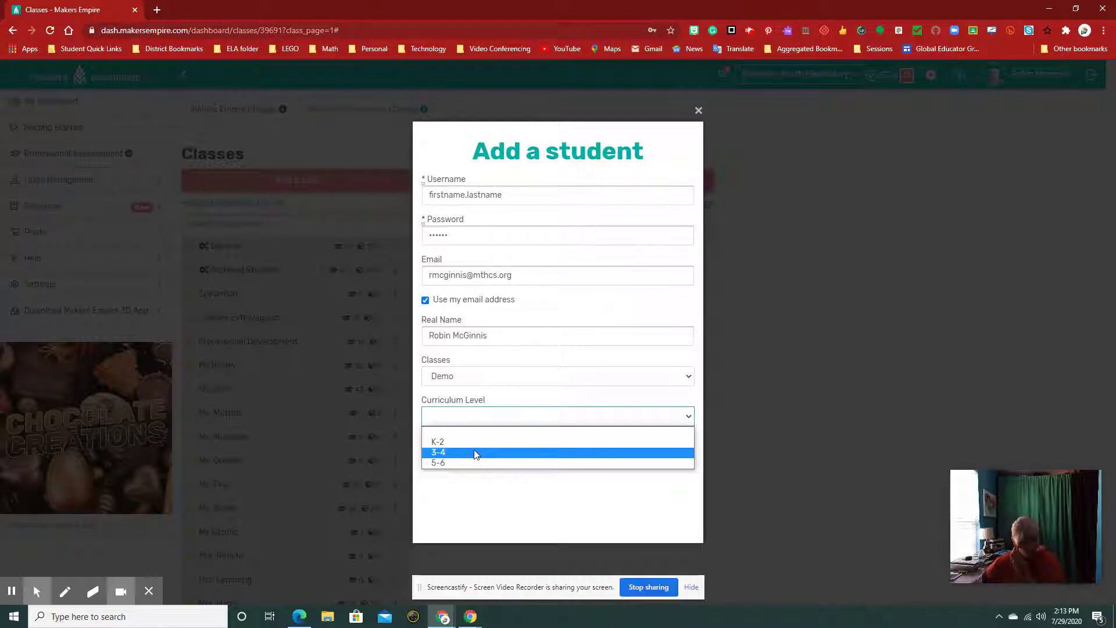
click(486, 463)
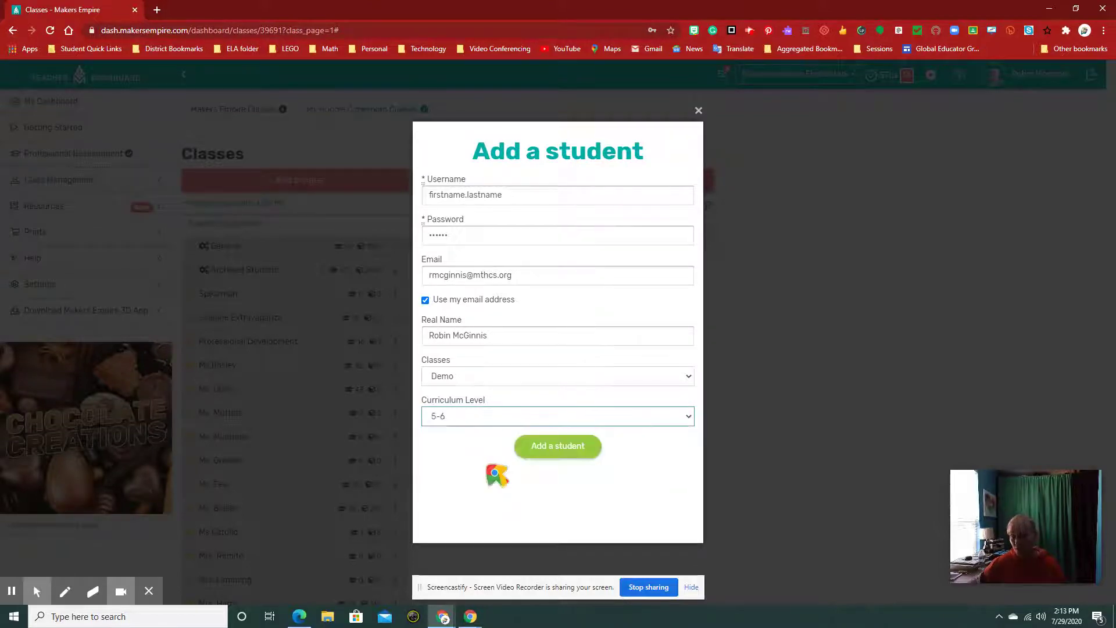
click(576, 449)
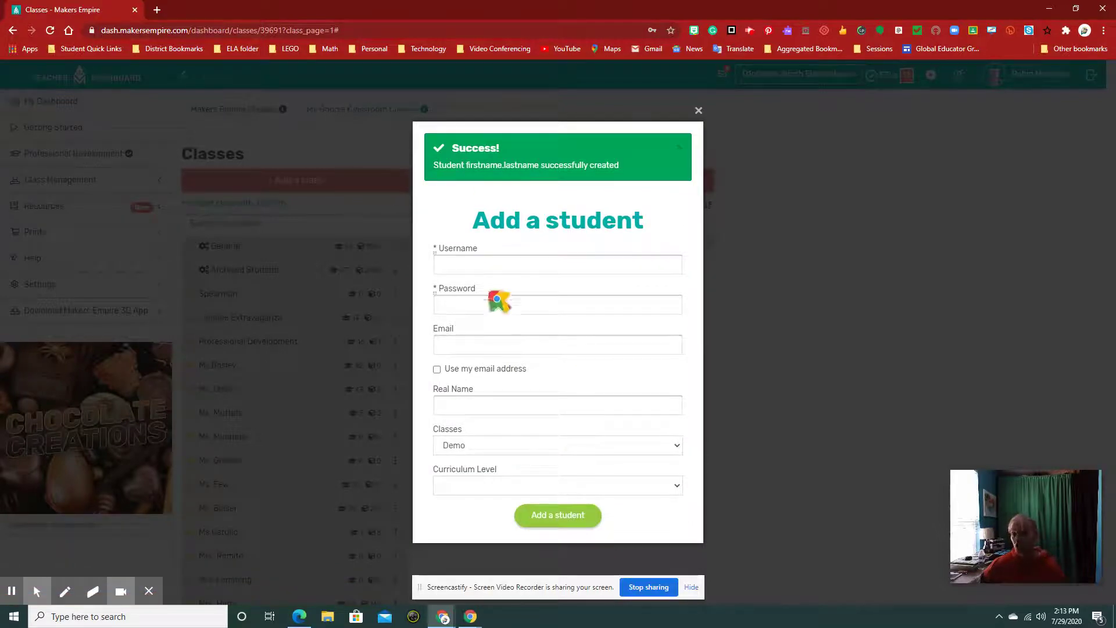
- Close the Add a student form, dismiss Chrome's password warning, and view the new student
click(698, 111)
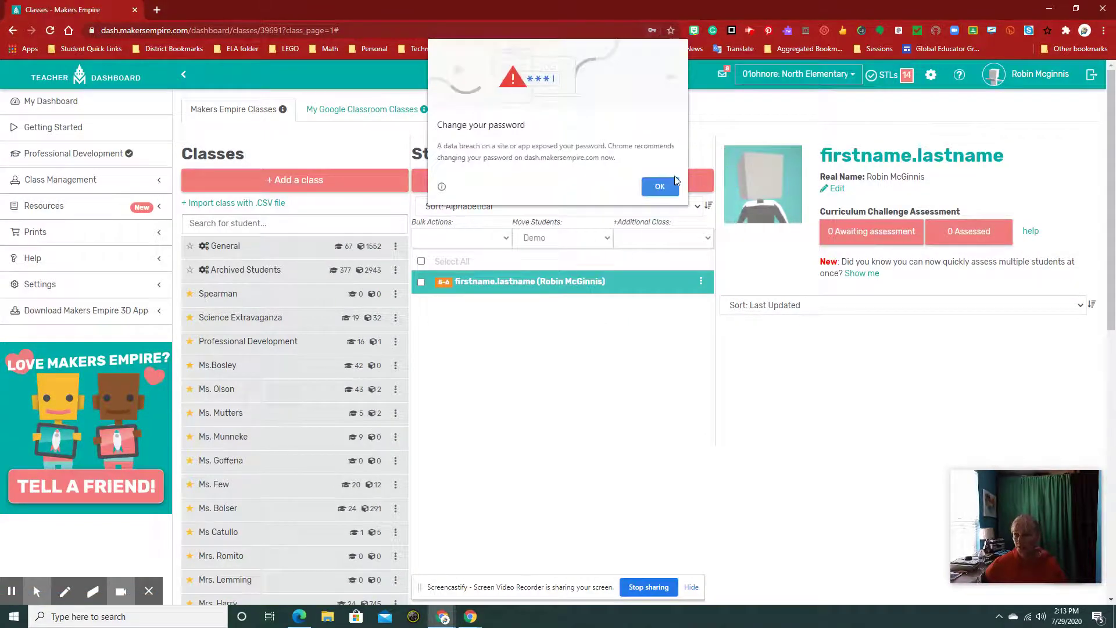
click(660, 187)
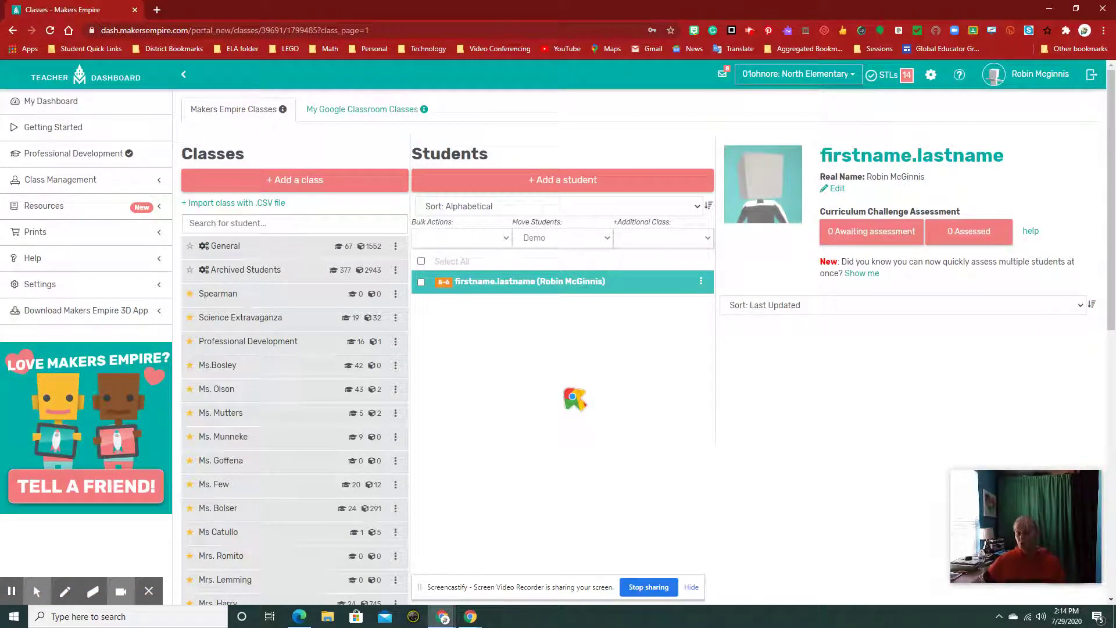
scroll(575, 399, down, 5)
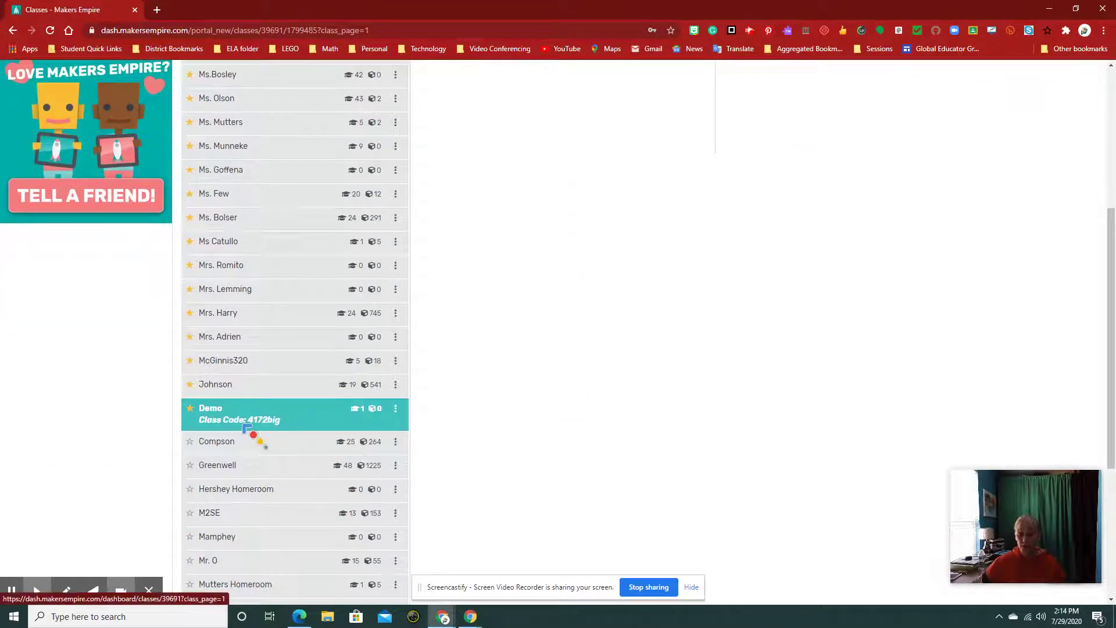
drag(281, 428, 254, 436)
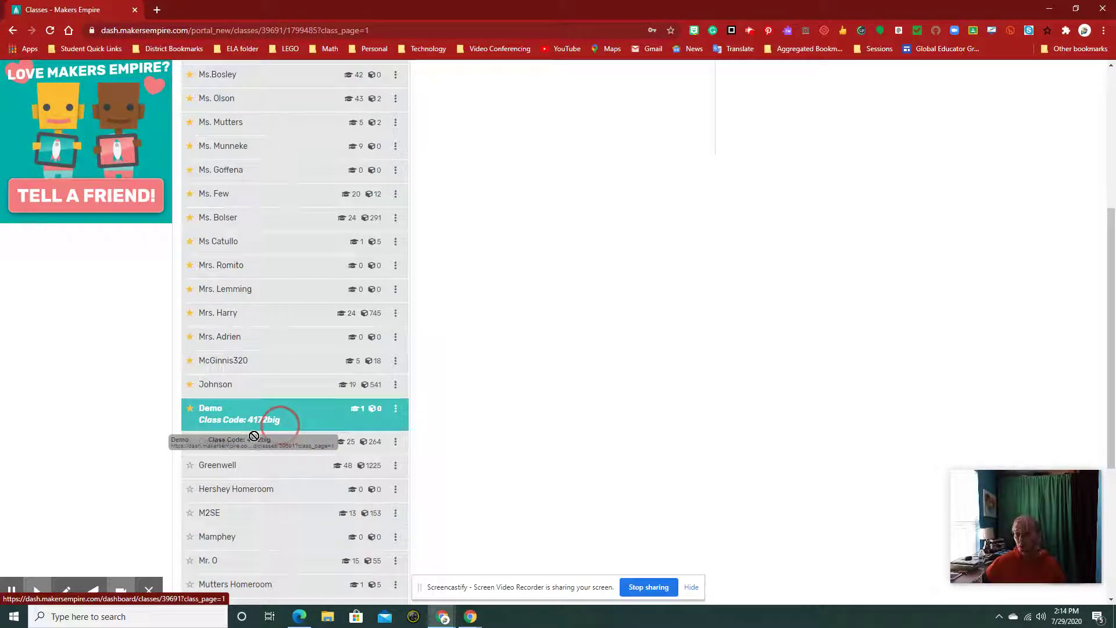
drag(254, 436, 262, 441)
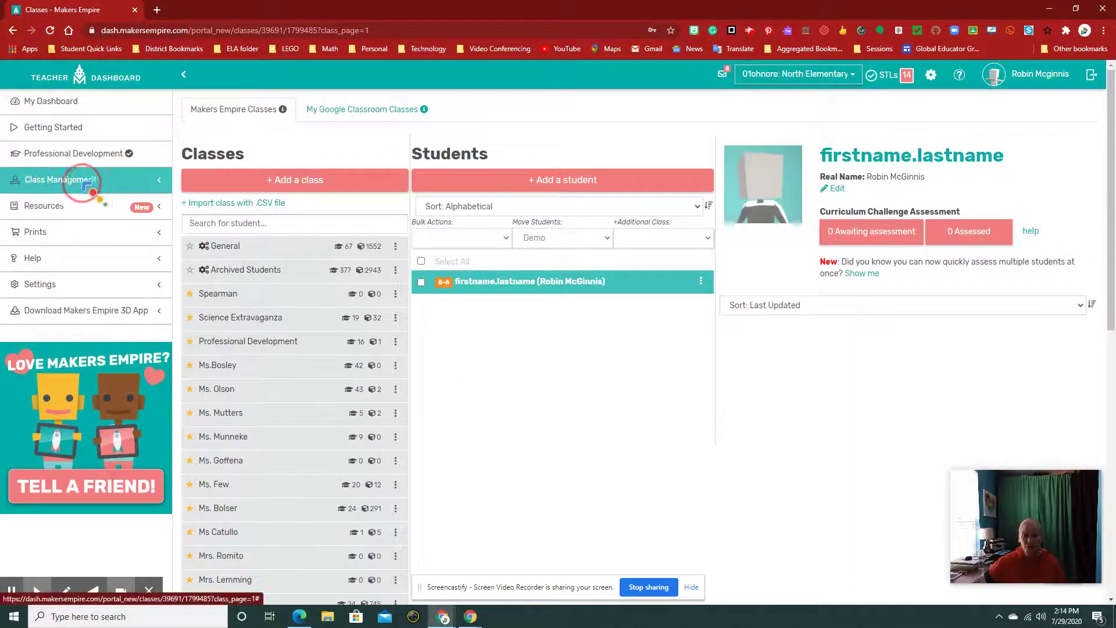
- Browse the Lesson Library under Resources, then go back to My Dashboard
click(80, 207)
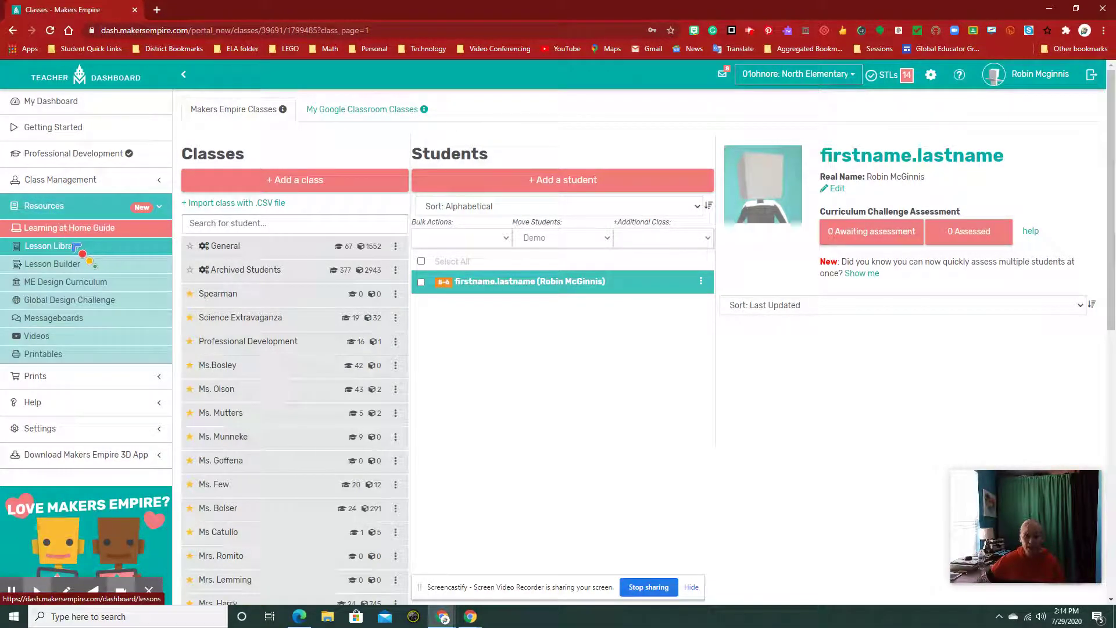
click(64, 246)
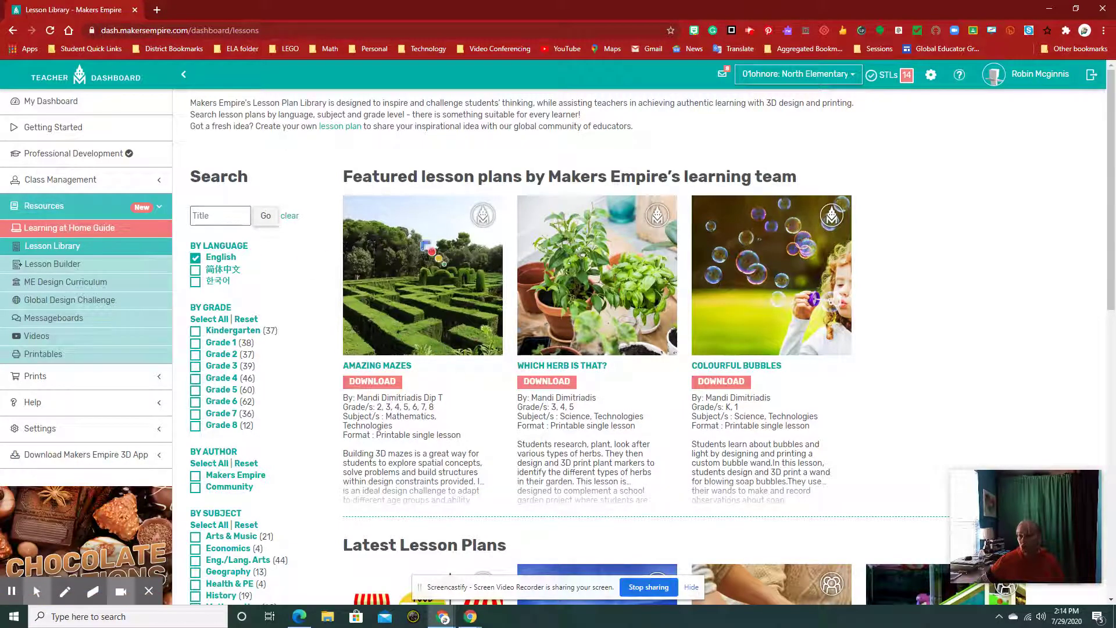
scroll(876, 413, down, 2)
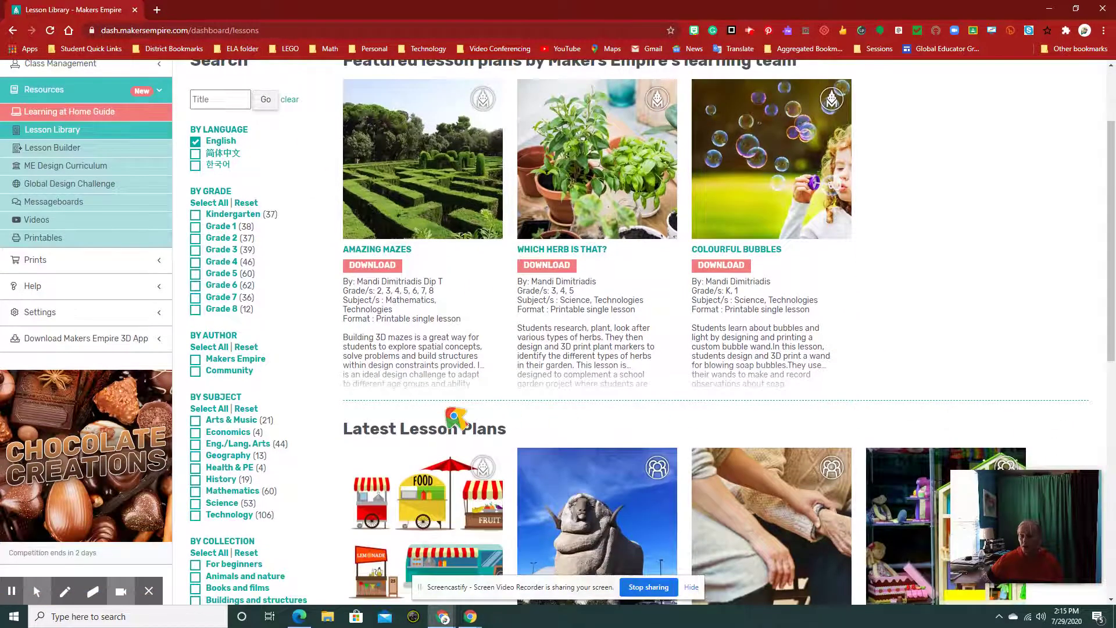
scroll(456, 419, down, 6)
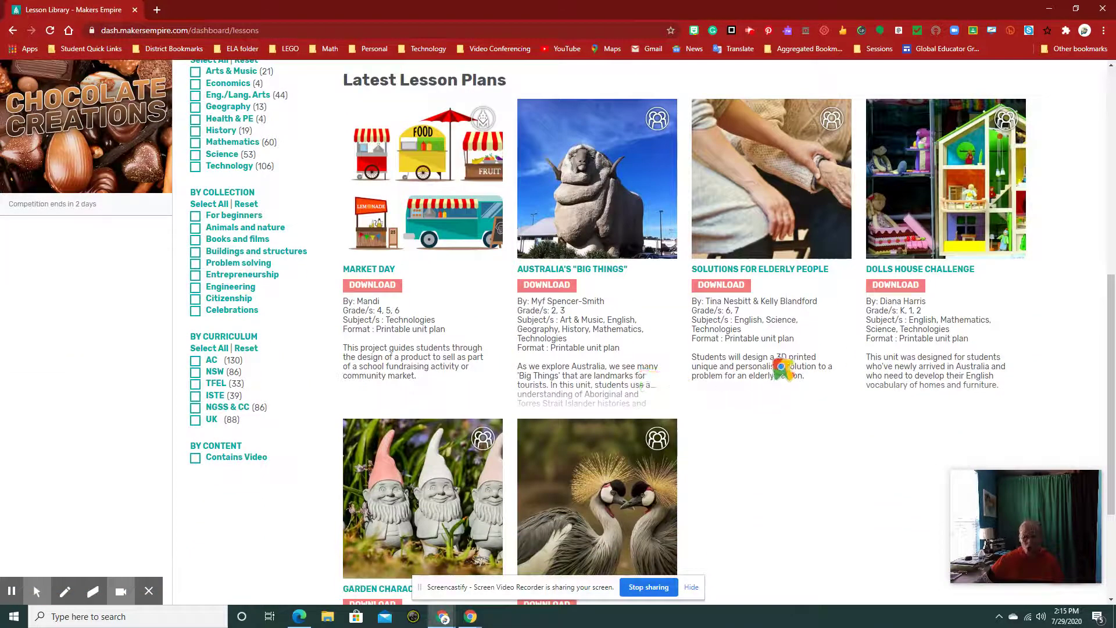
scroll(535, 346, down, 1)
scroll(533, 344, down, 3)
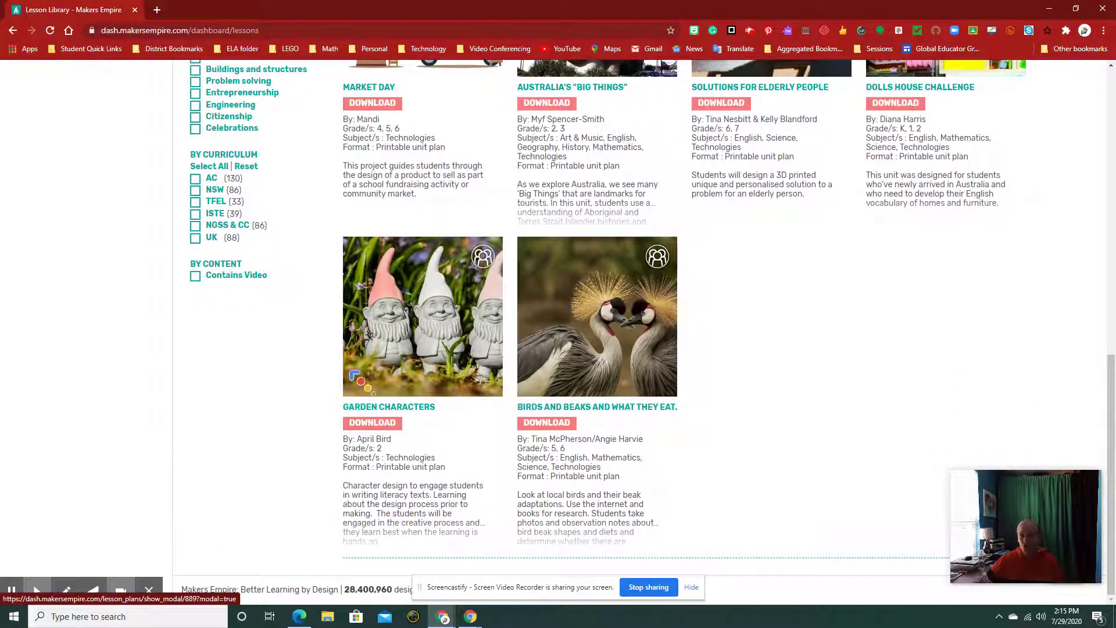
scroll(522, 337, up, 1)
scroll(525, 340, up, 5)
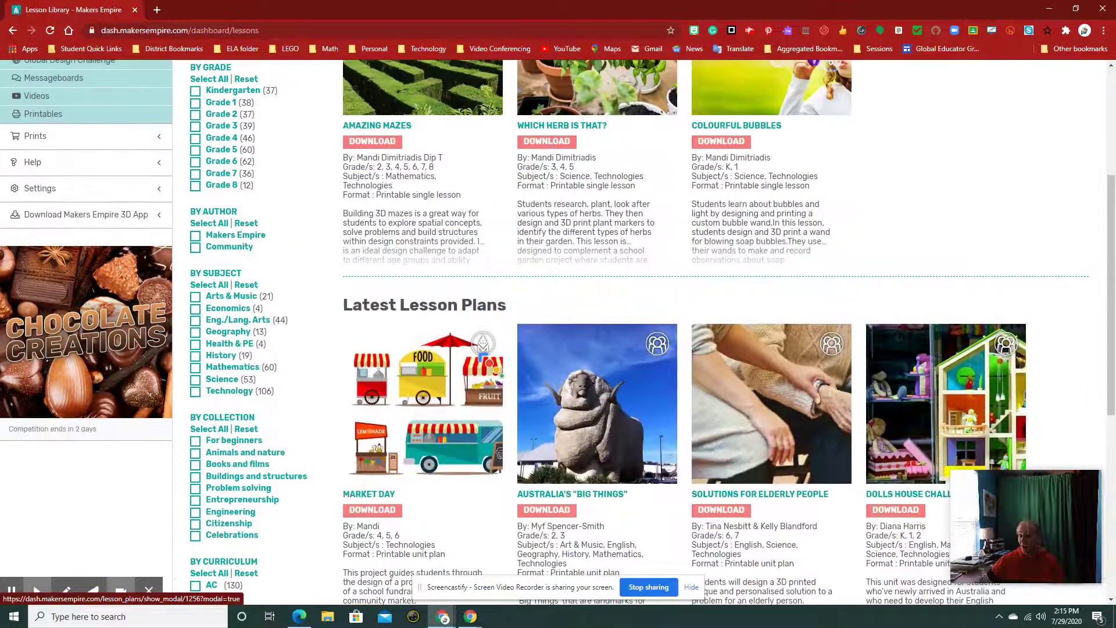
scroll(491, 358, up, 4)
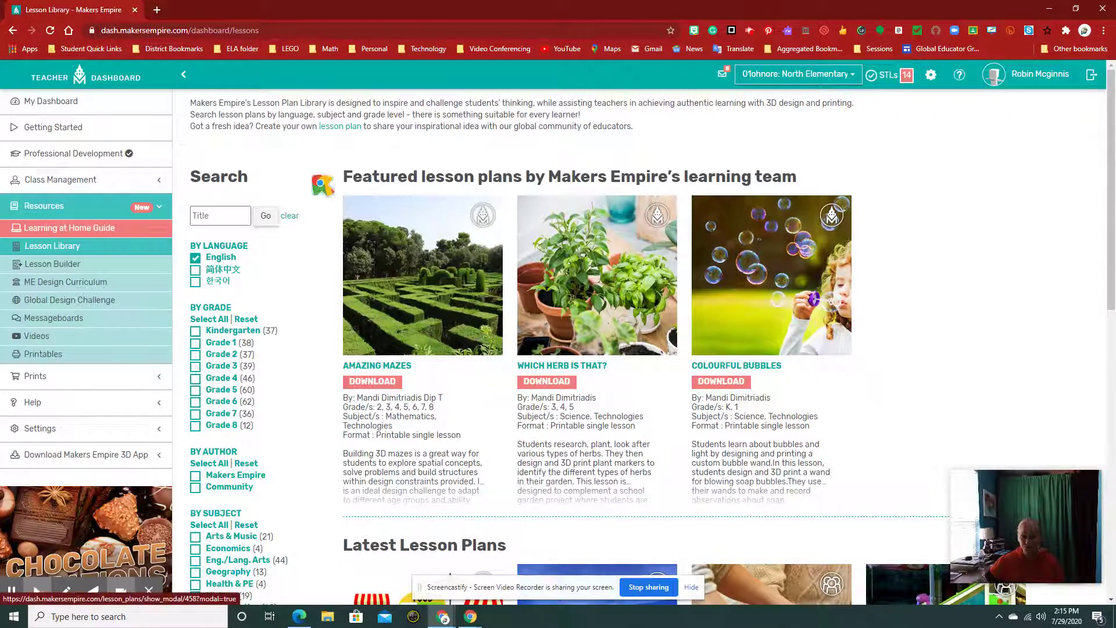
click(53, 105)
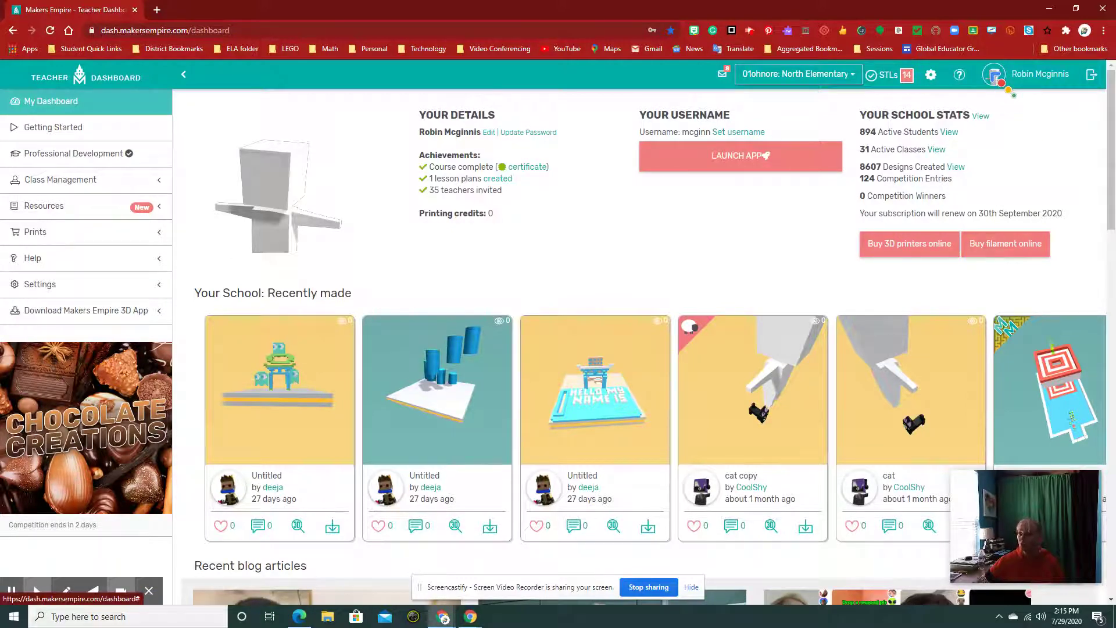
- Choose Profile from the top-right avatar menu
click(996, 75)
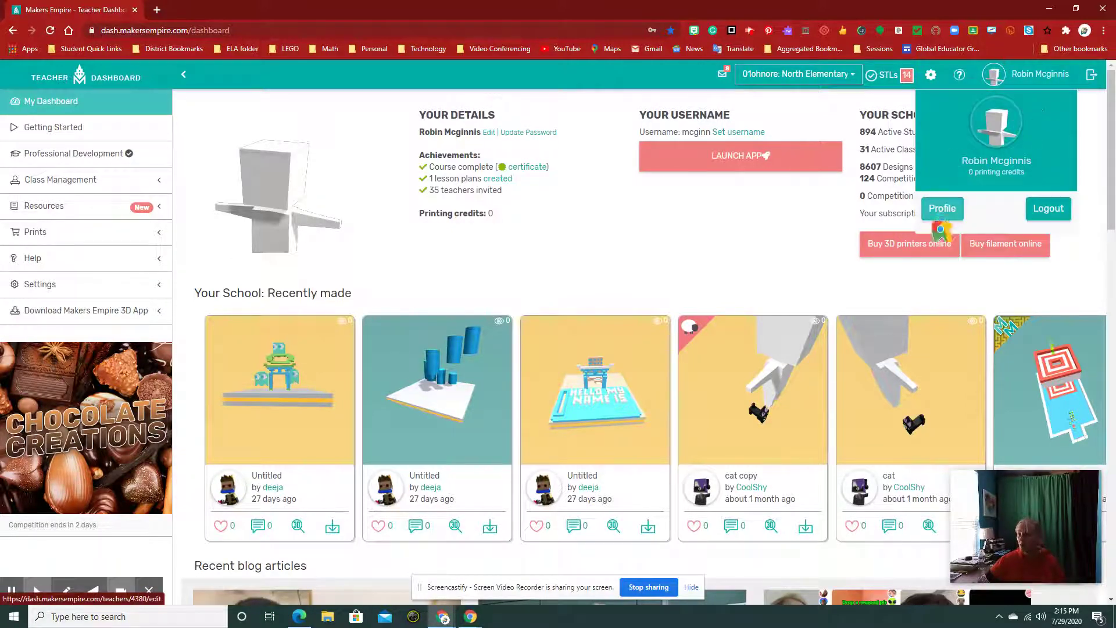
click(943, 210)
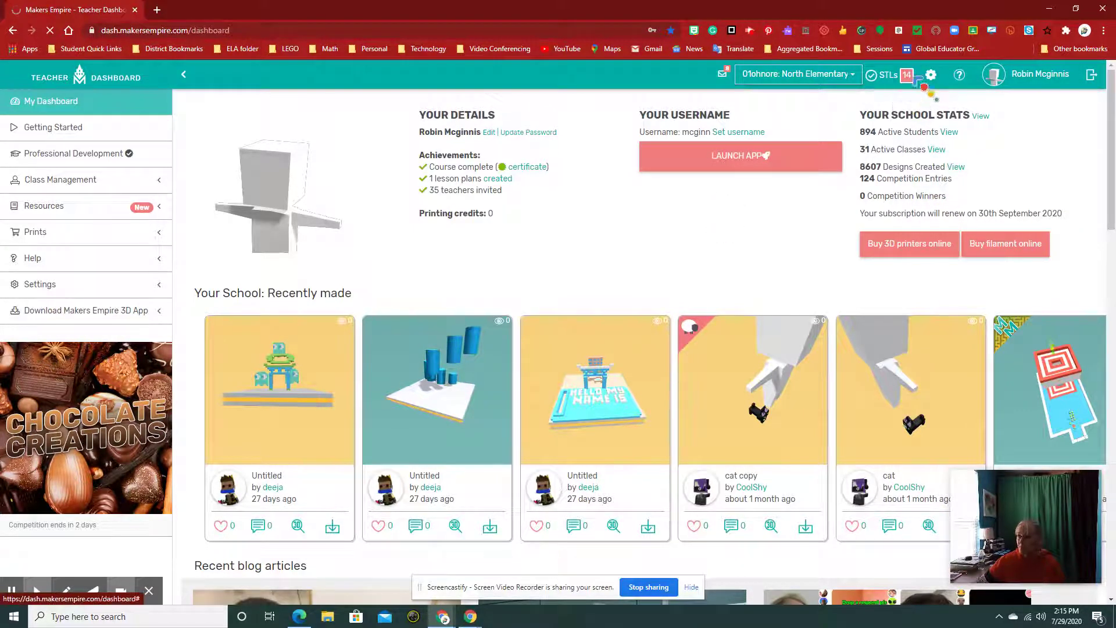
drag(867, 97, 908, 82)
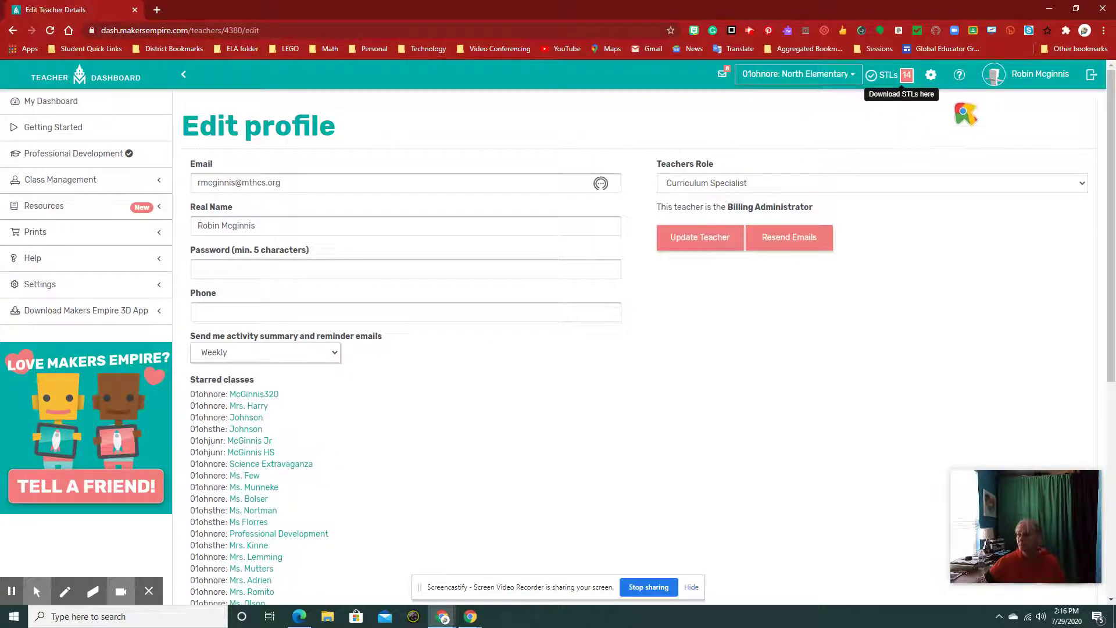
- Download the Ice Cream Cone Holder STL from the STLs list and show the file in its folder
click(907, 79)
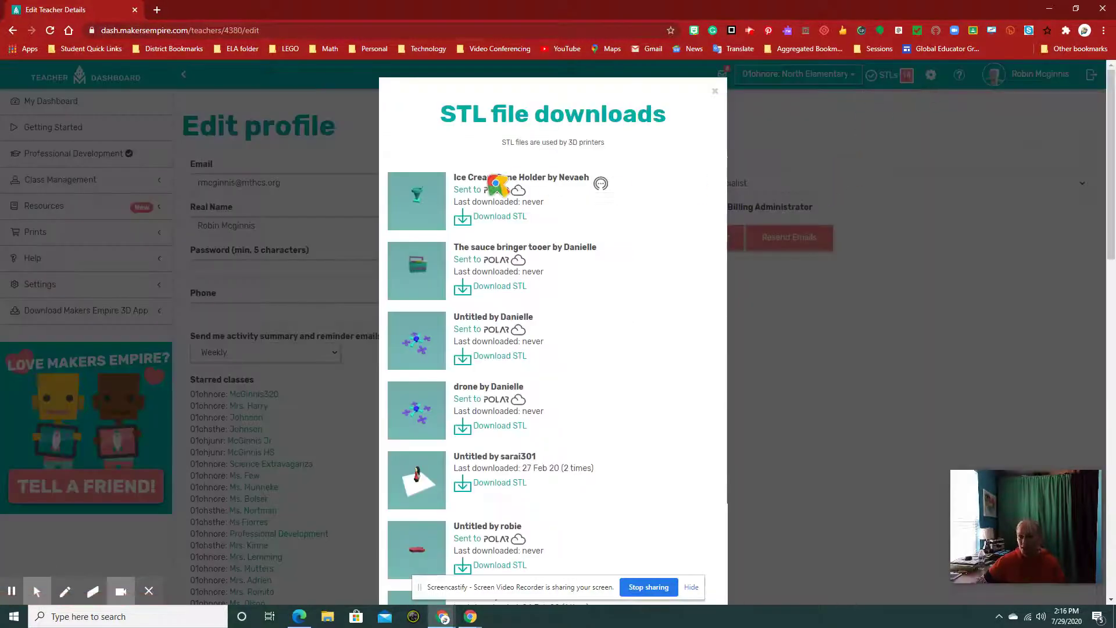
scroll(460, 485, down, 9)
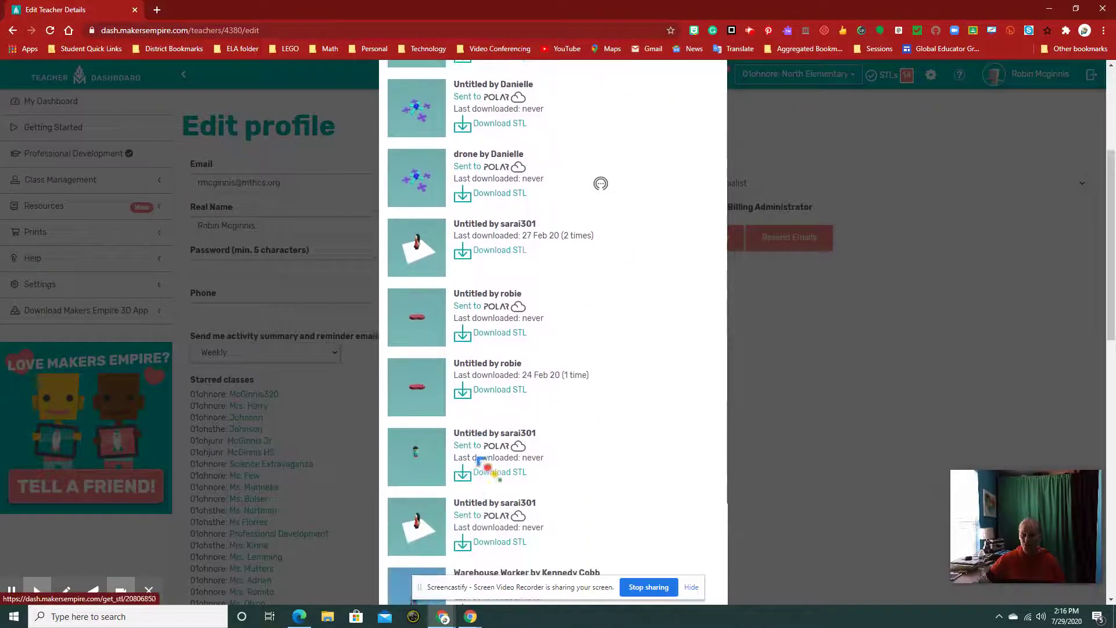
scroll(516, 421, up, 10)
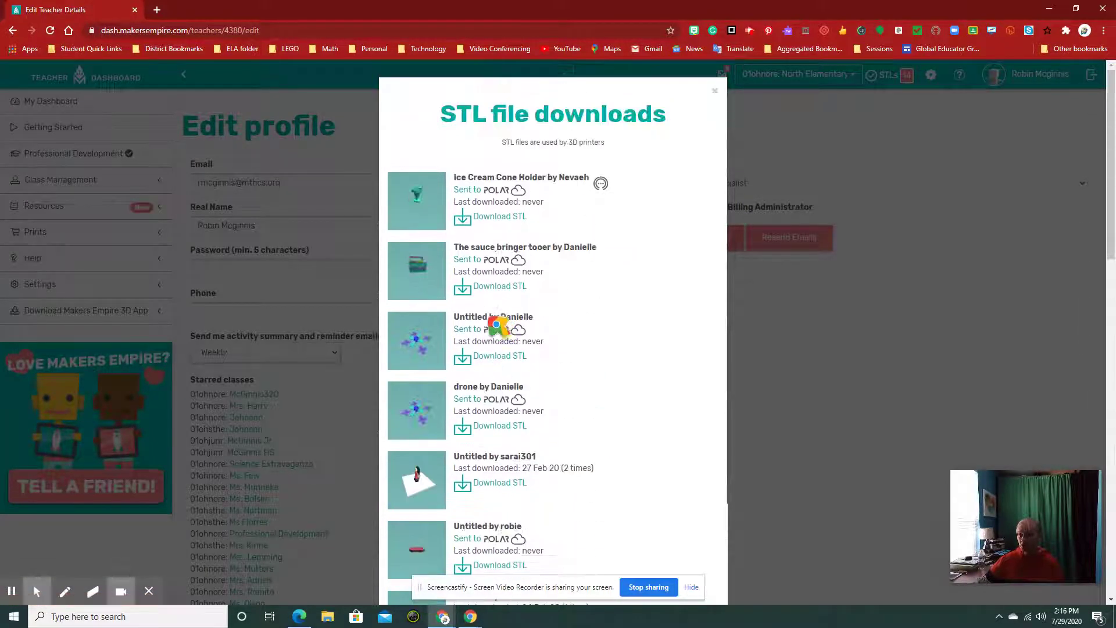
click(506, 219)
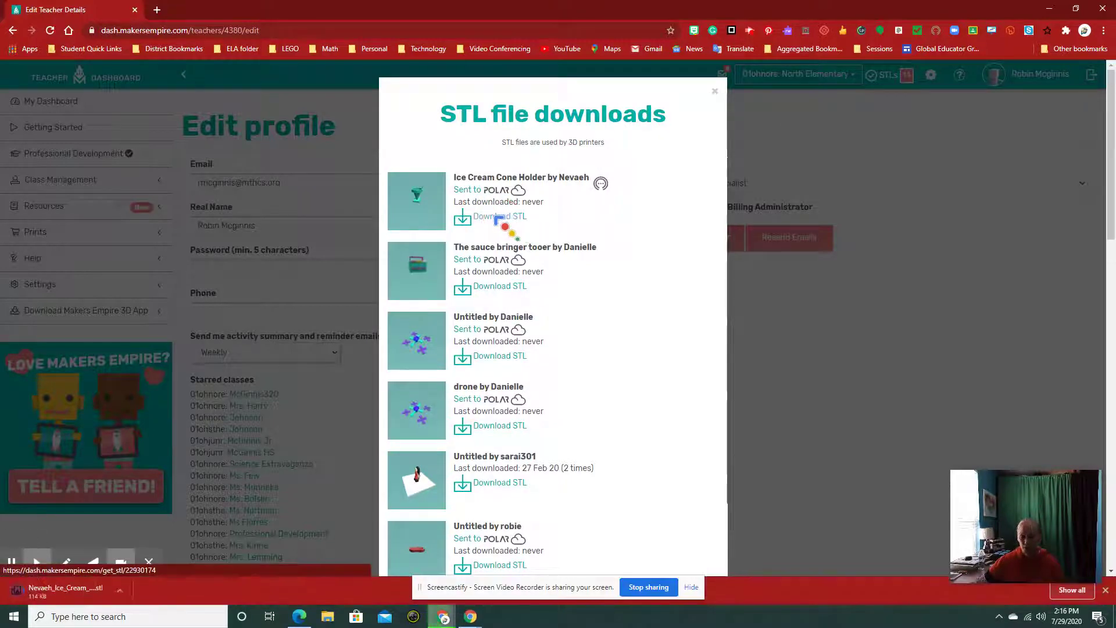
click(121, 591)
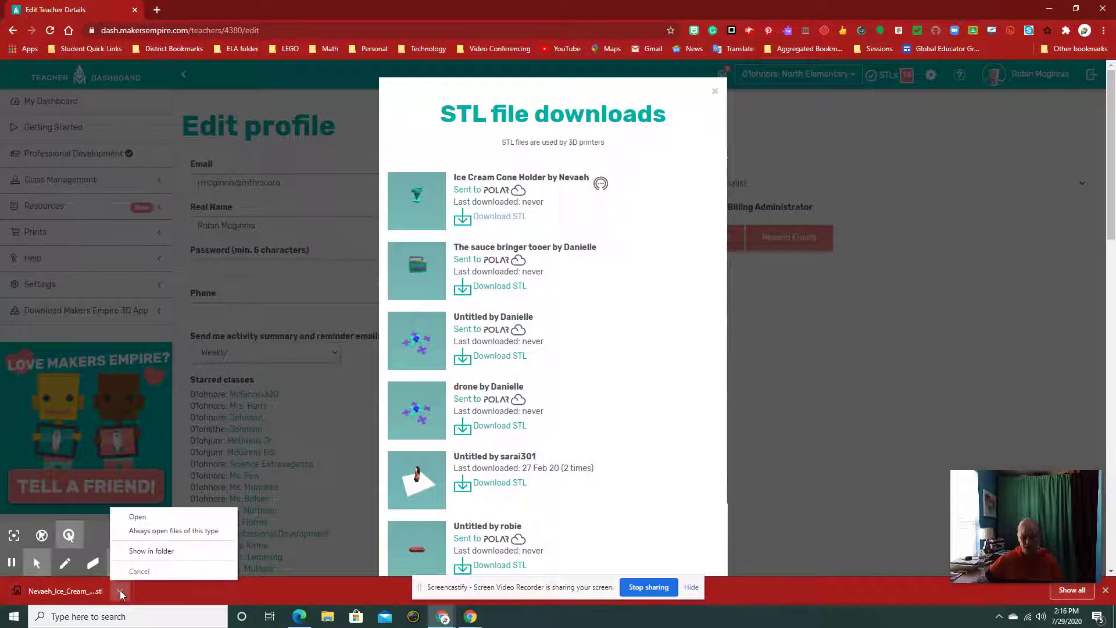
click(152, 551)
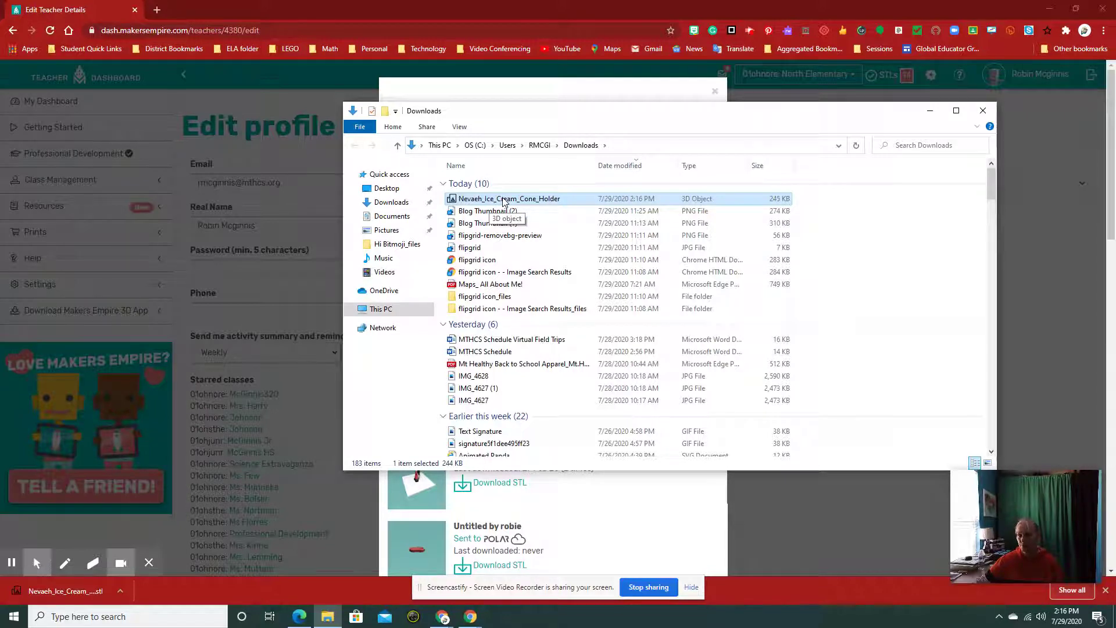
- Open the Ice Cream Cone Holder STL in Print 3D, then close Print 3D and the Downloads window
click(503, 199)
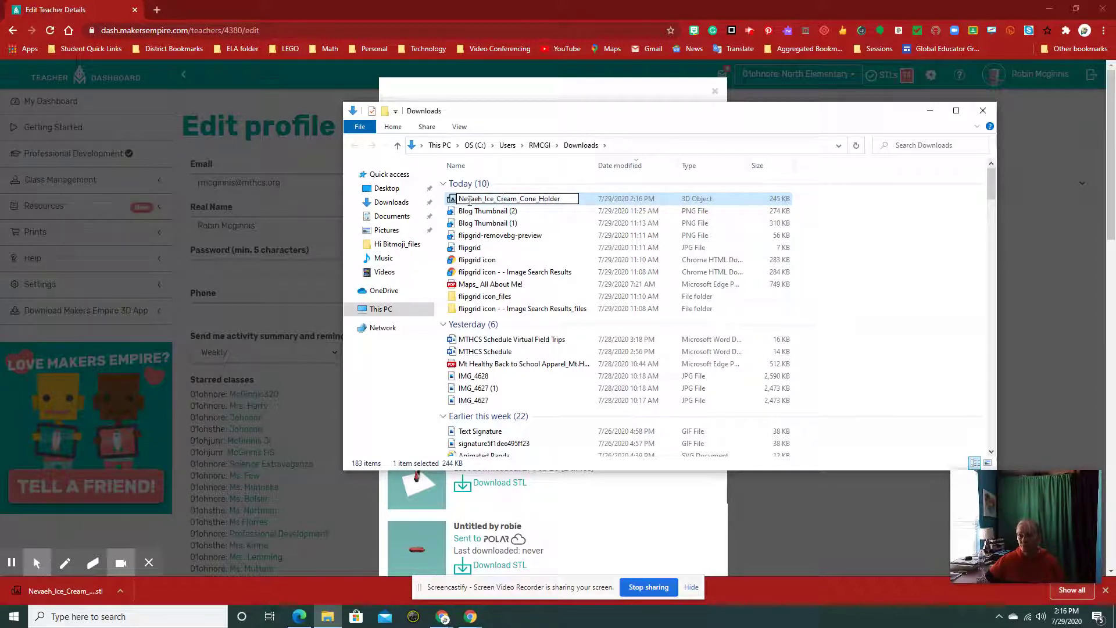
double_click(450, 201)
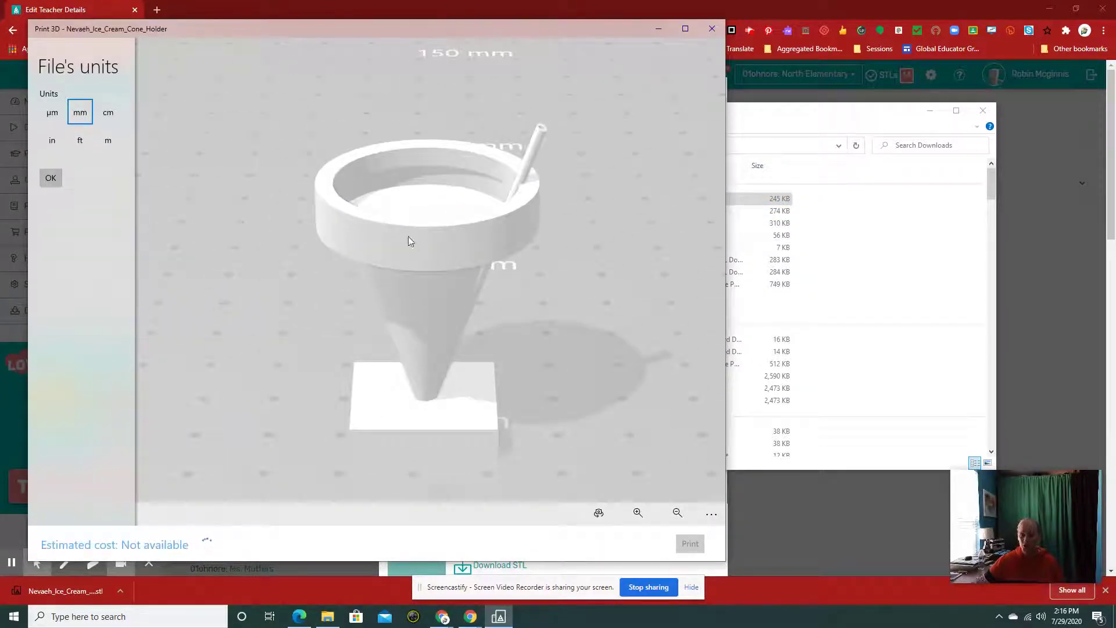
click(713, 29)
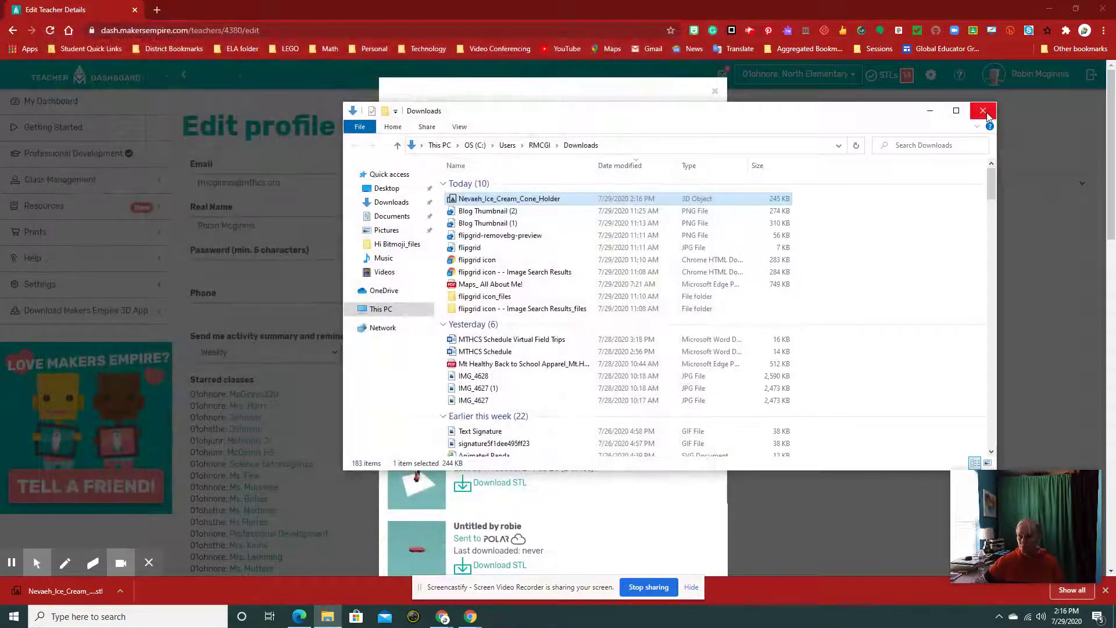
click(984, 111)
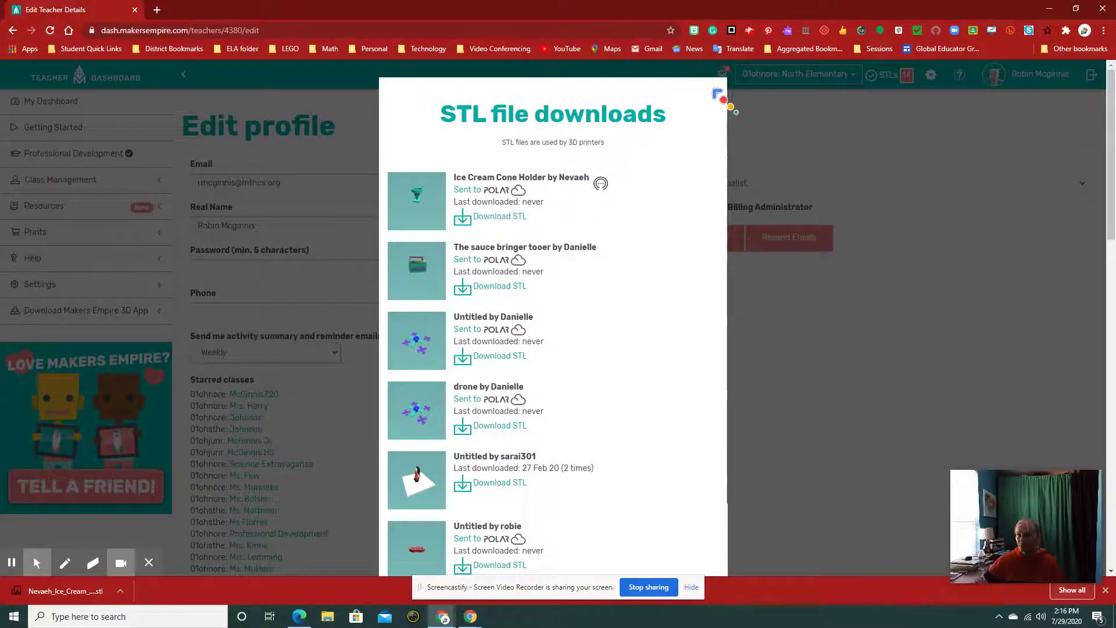
- Close the STL downloads dialog and go to Class Management > Classes
click(719, 94)
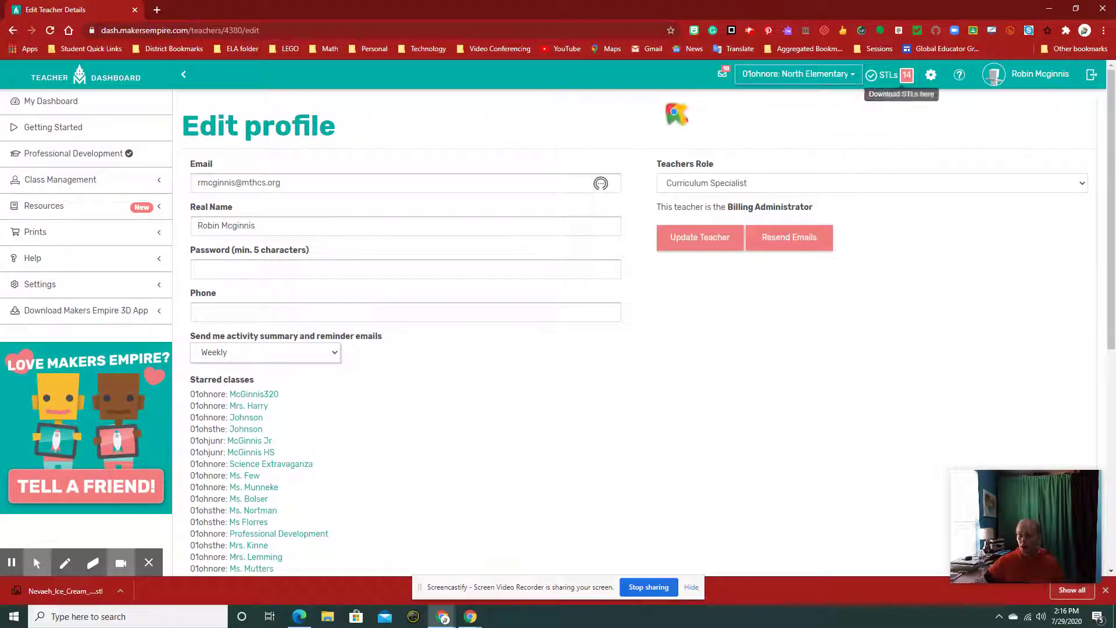
click(54, 181)
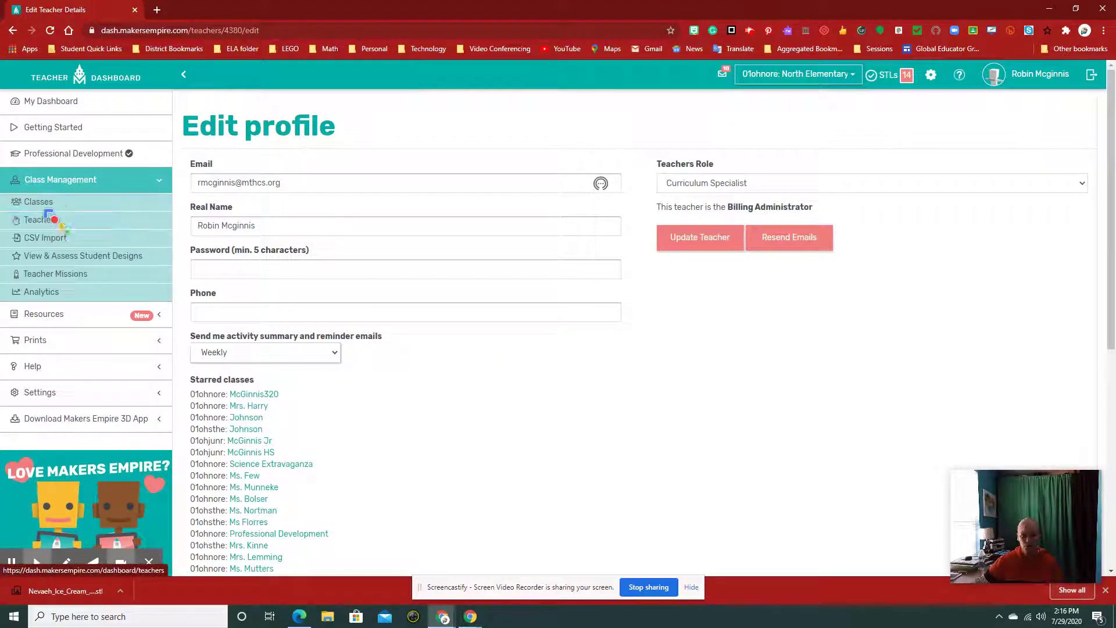
click(42, 204)
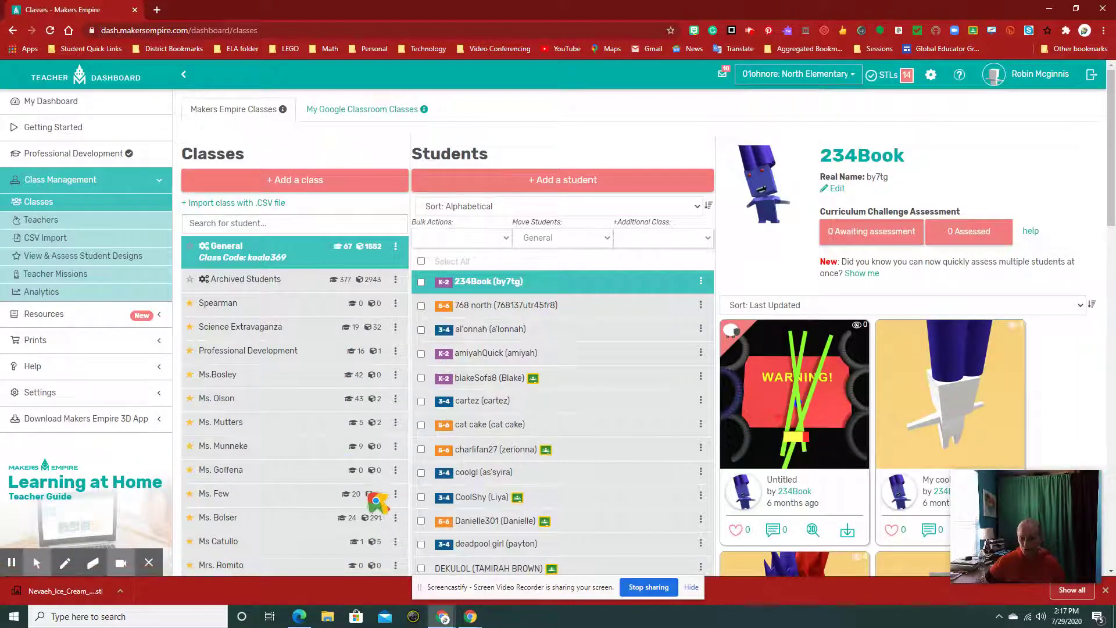
- Select the student in the General class and open their design 'The sauce bringer tooer'
click(465, 522)
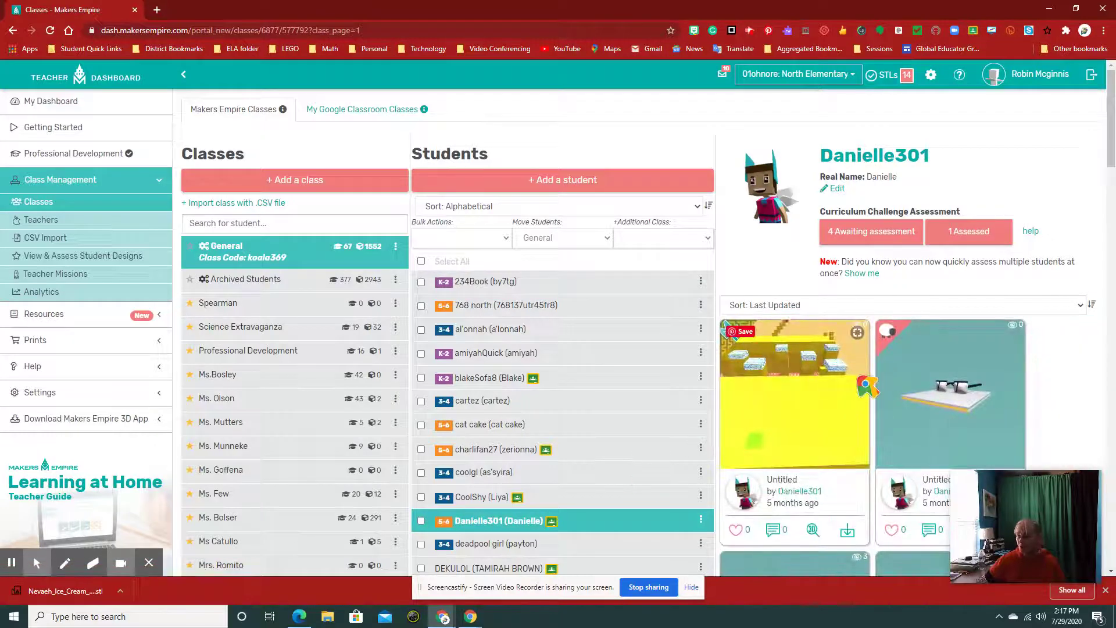
scroll(898, 277, down, 4)
scroll(899, 275, down, 2)
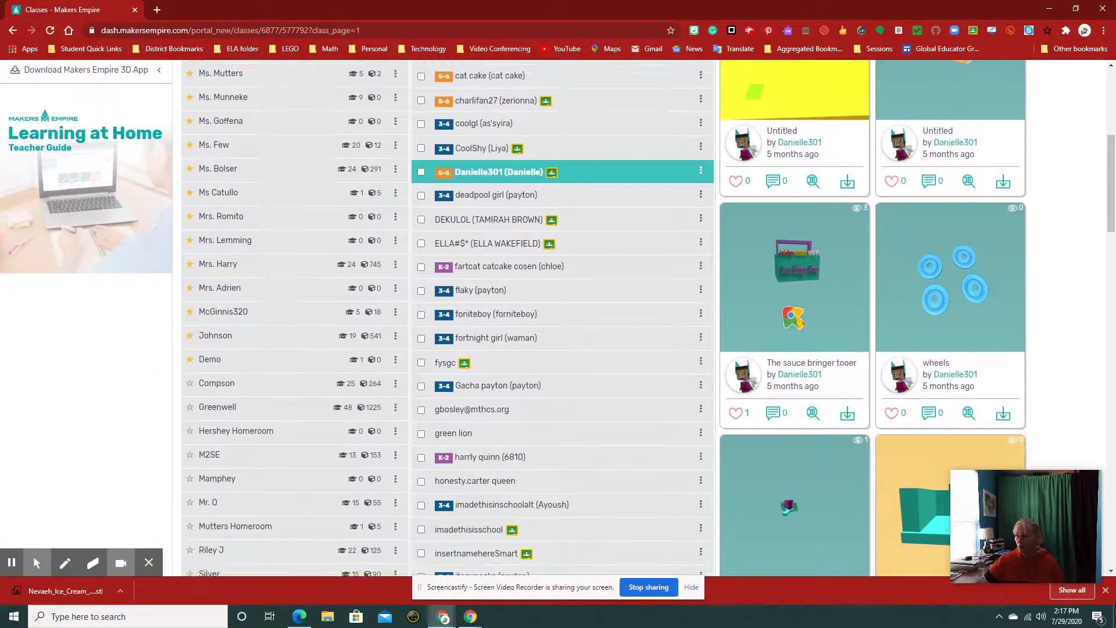
click(798, 288)
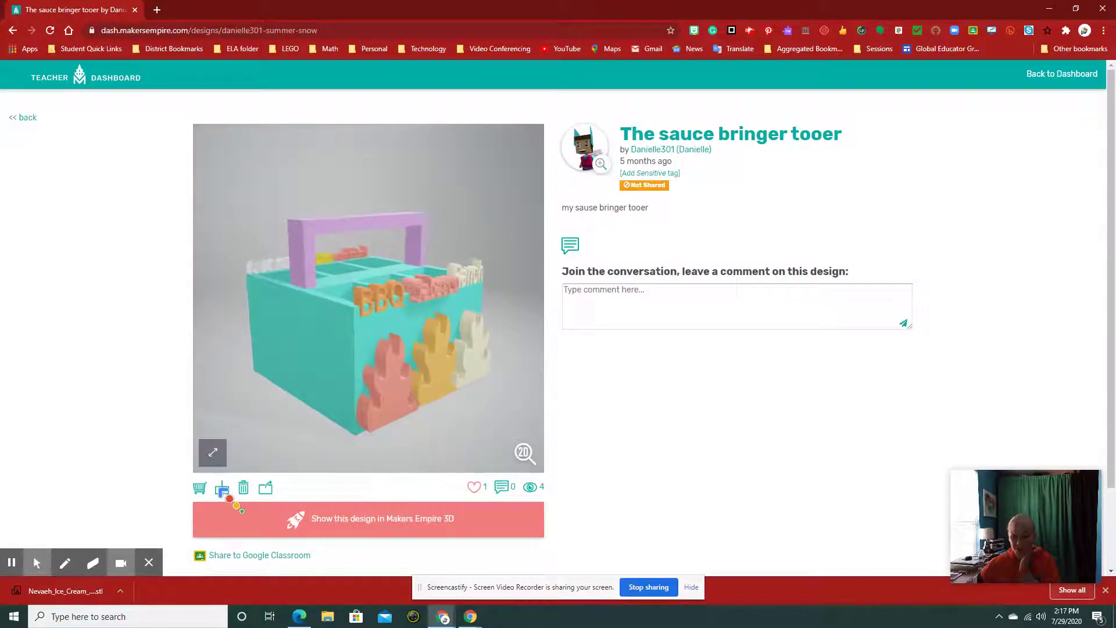
- Send 'The sauce bringer tooer' to the Polar Cloud and show it in Polar
click(222, 490)
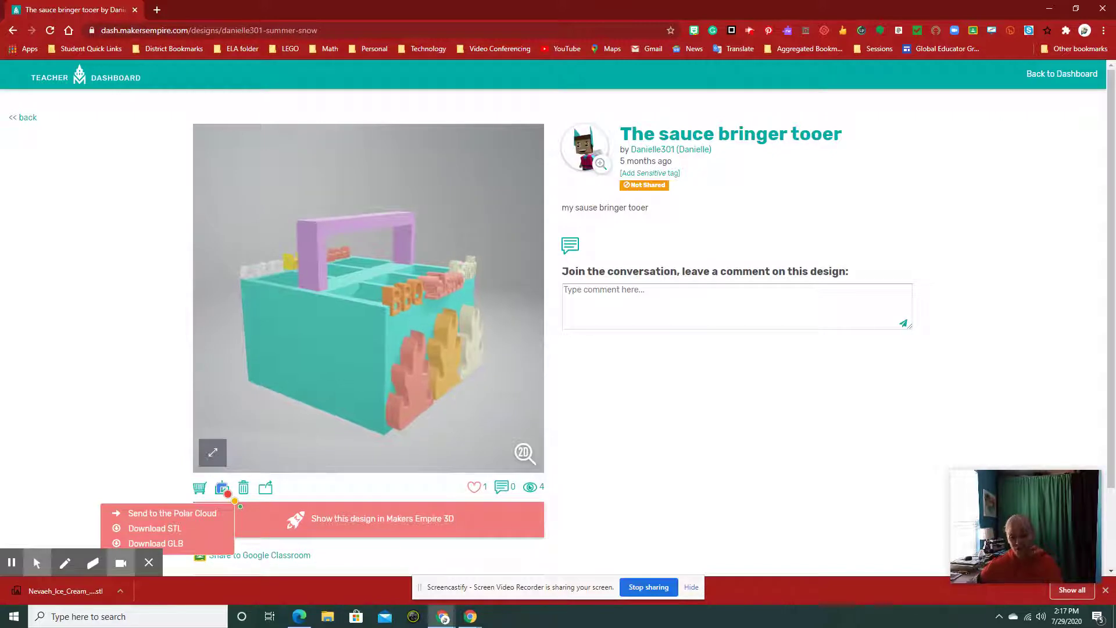
click(208, 515)
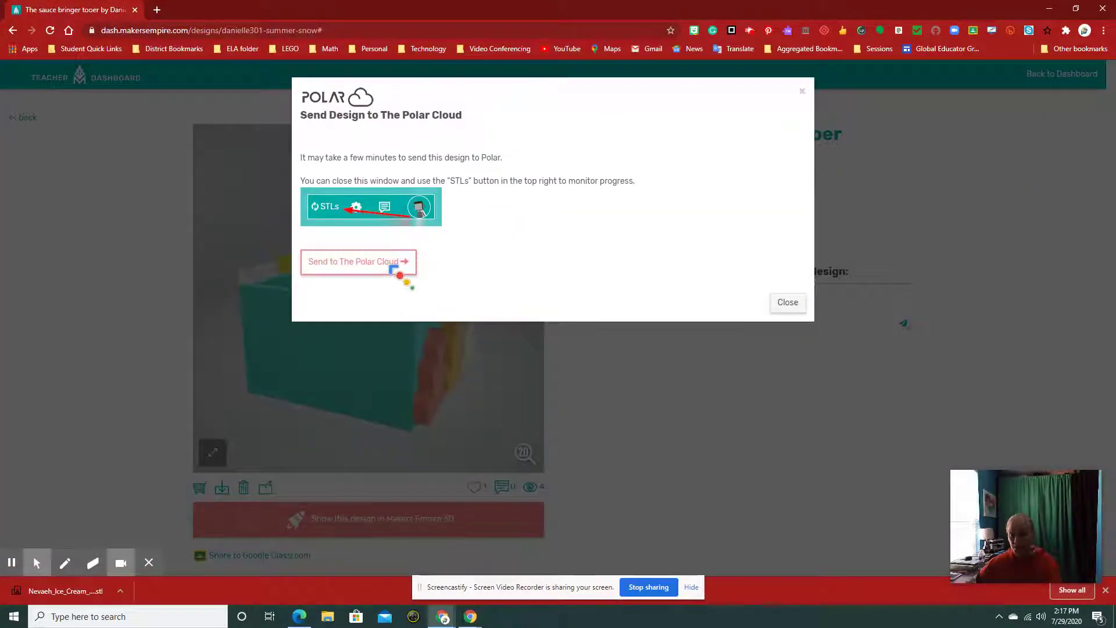
click(400, 263)
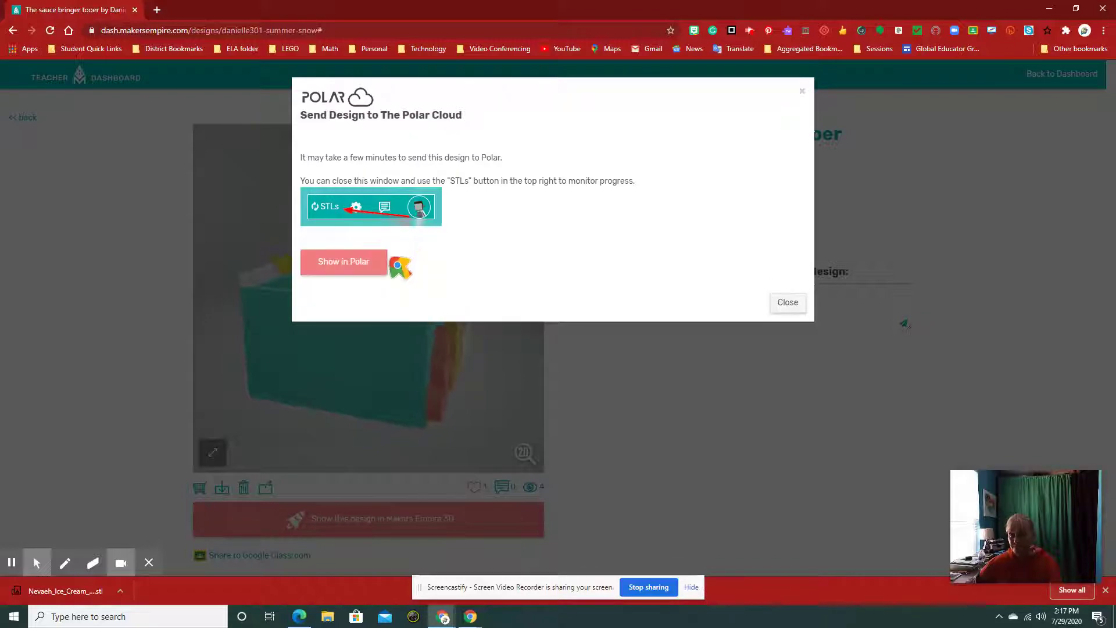
click(370, 263)
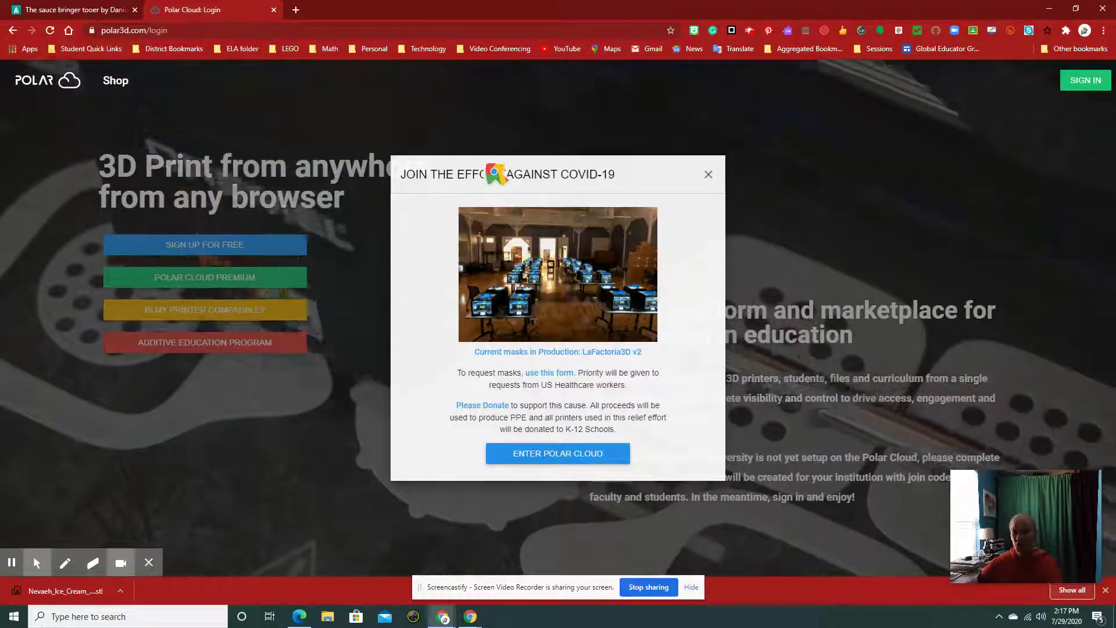
- Dismiss the COVID-19 announcement and sign in to Polar Cloud with Google
click(711, 174)
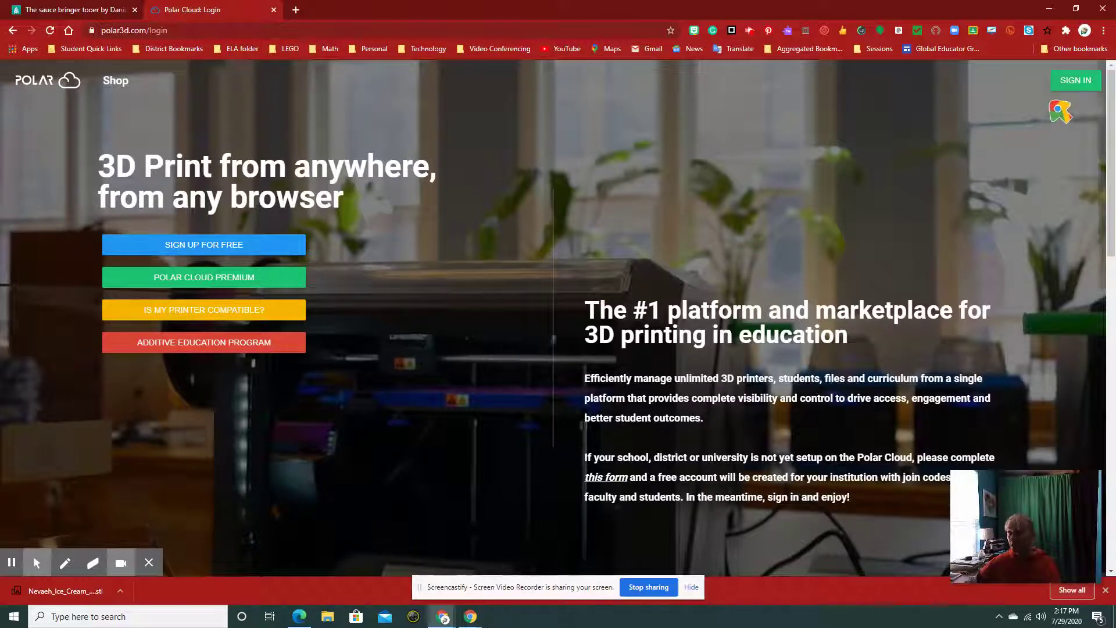
click(1075, 82)
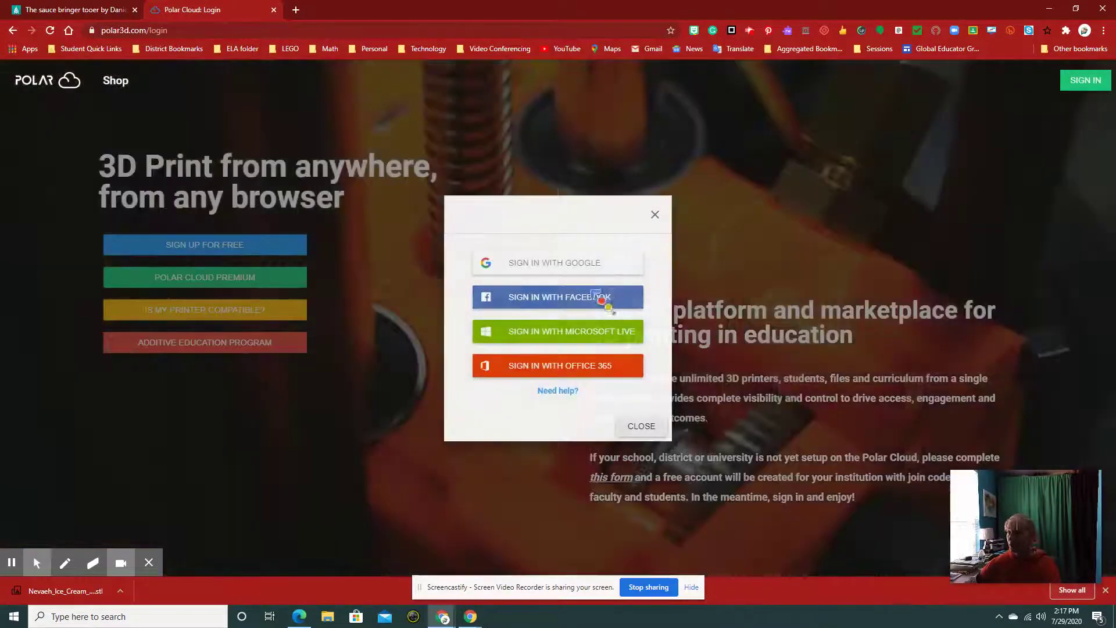
click(541, 265)
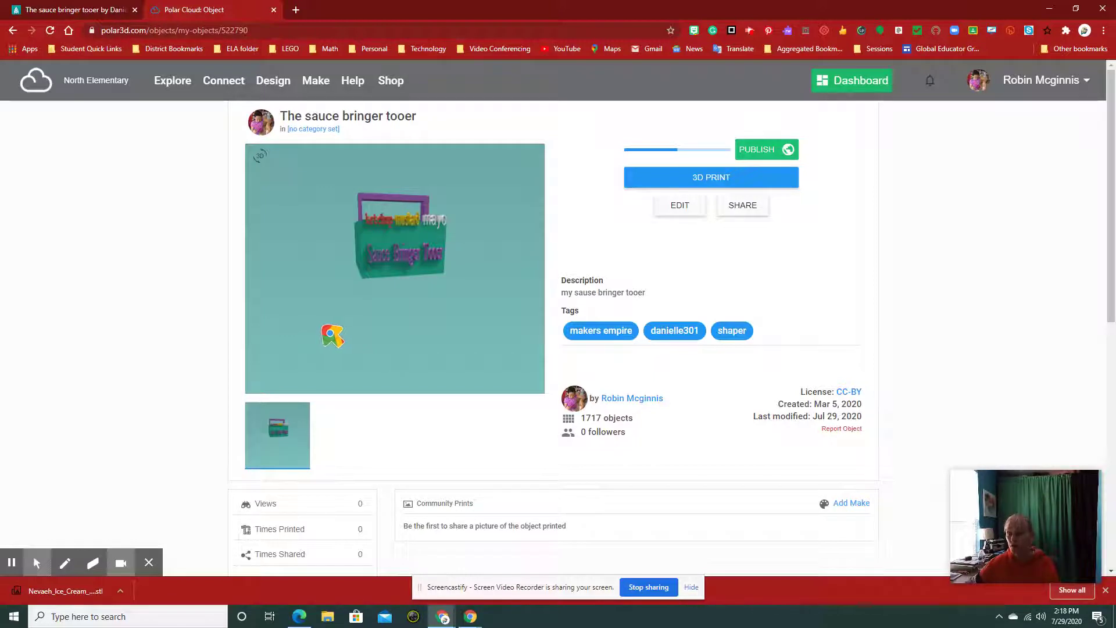
- Start a 3D print of 'The sauce bringer tooer' and send the job to My Printer
click(714, 177)
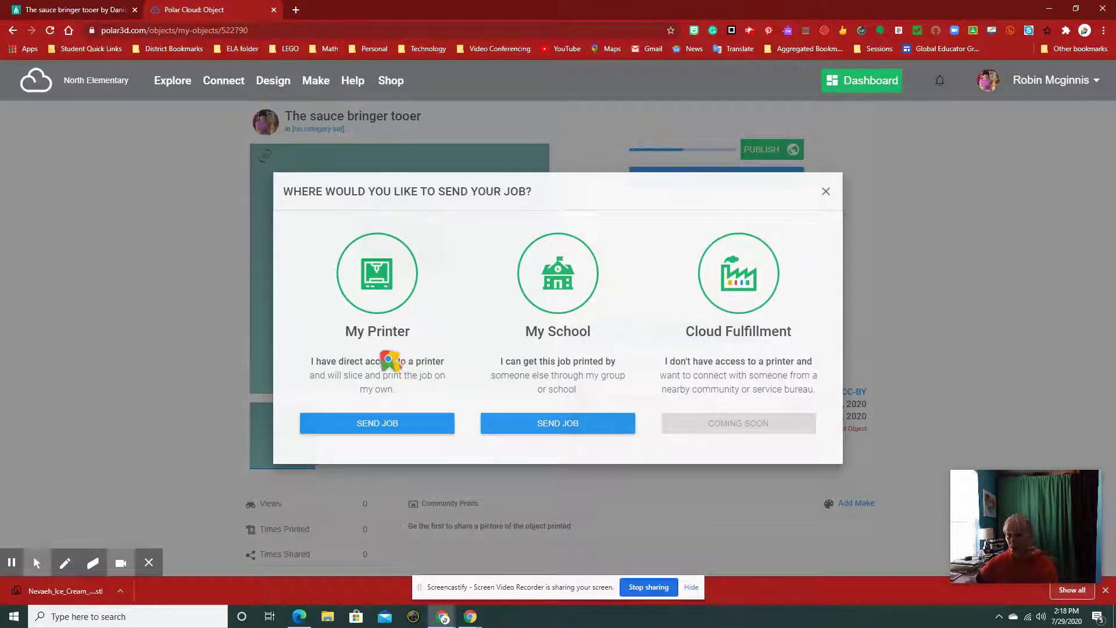
click(394, 431)
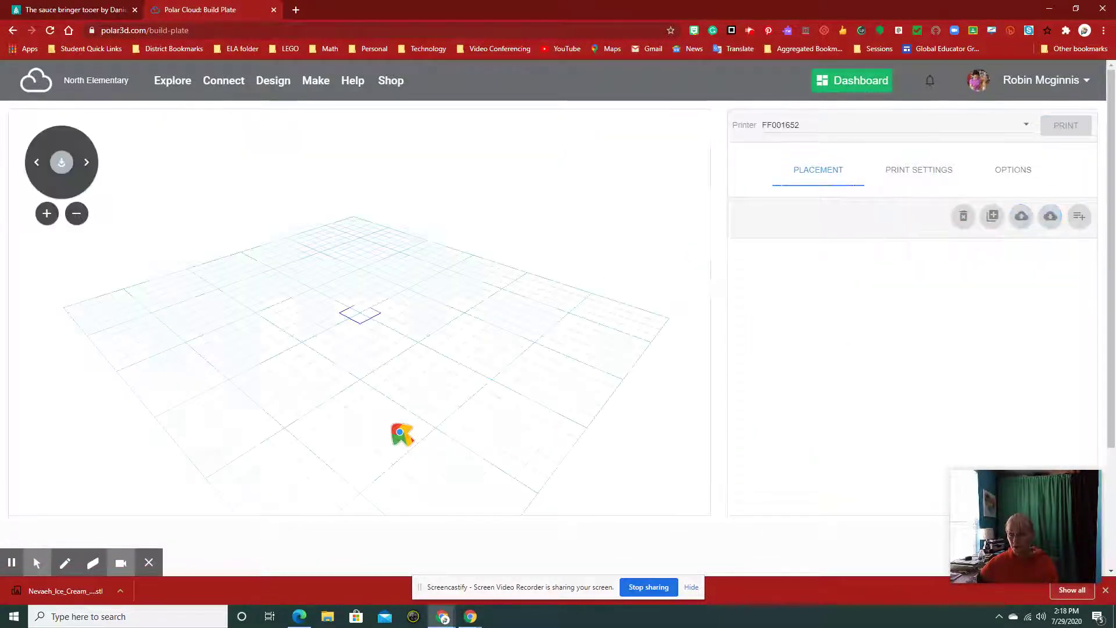
- Switch the build plate's printer from FF001652 to FF001647
drag(465, 440, 396, 407)
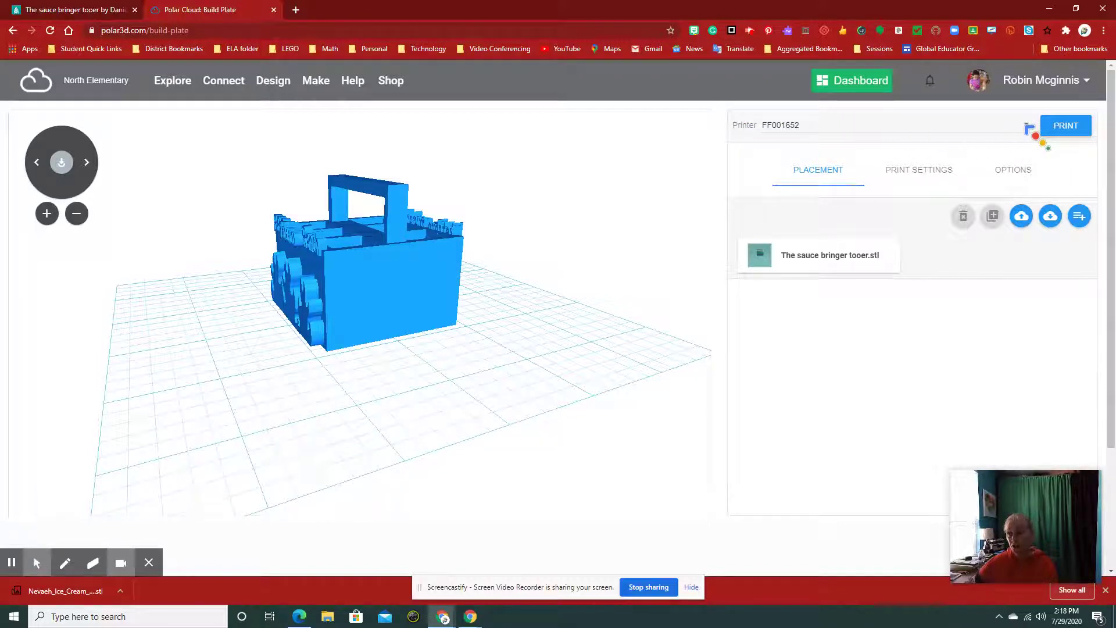
click(1028, 129)
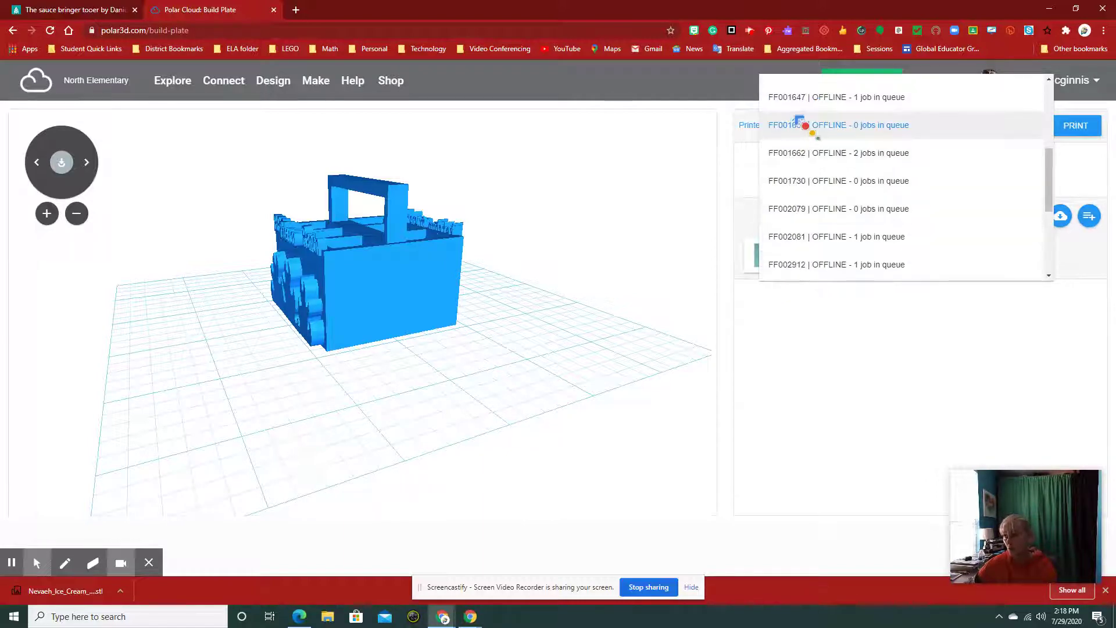
click(805, 122)
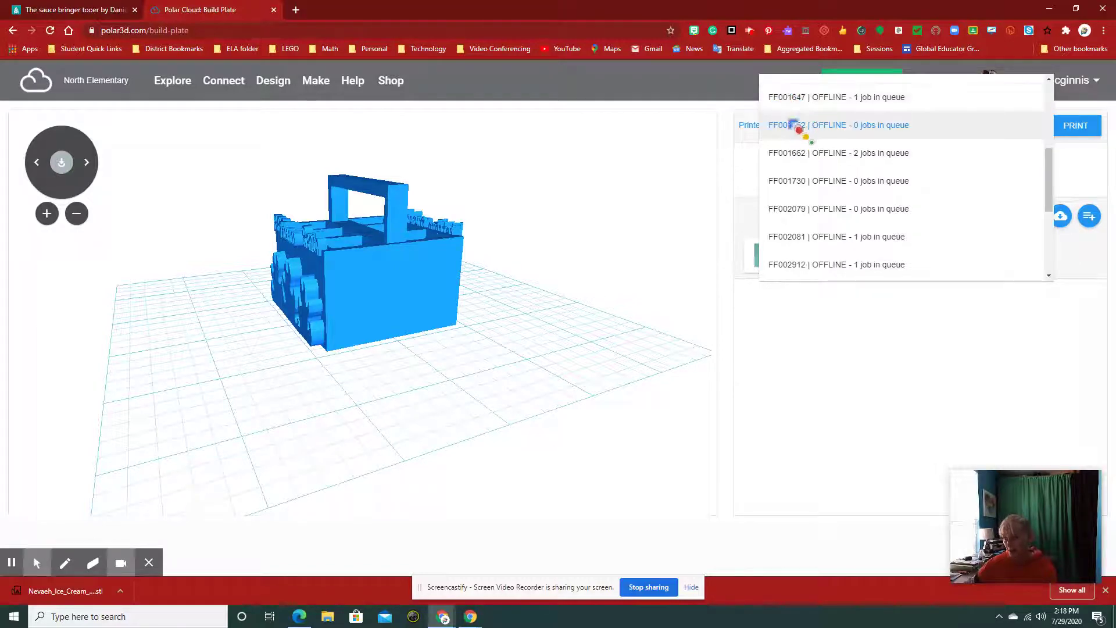
click(782, 96)
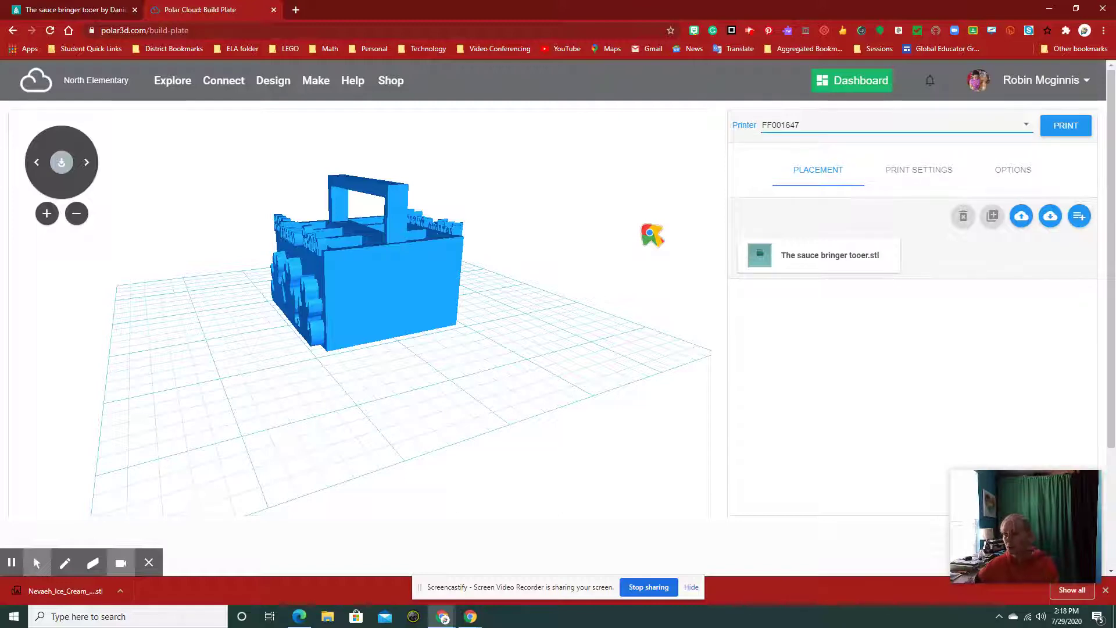
- Upload the Ice Cream Cone Holder STL from Downloads to the build plate
click(1022, 218)
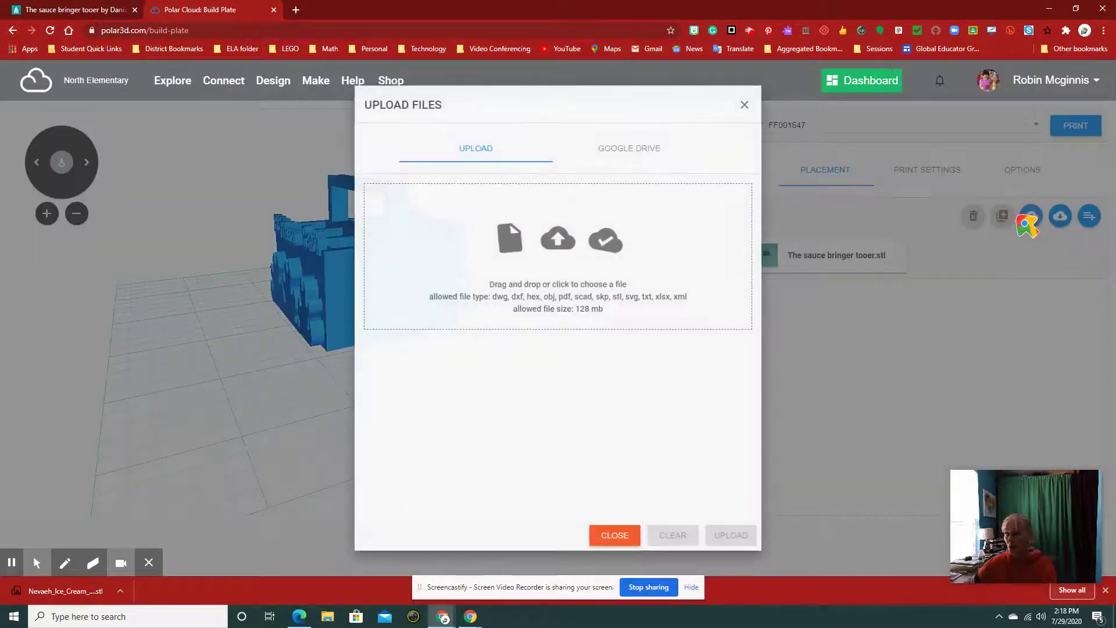
click(556, 235)
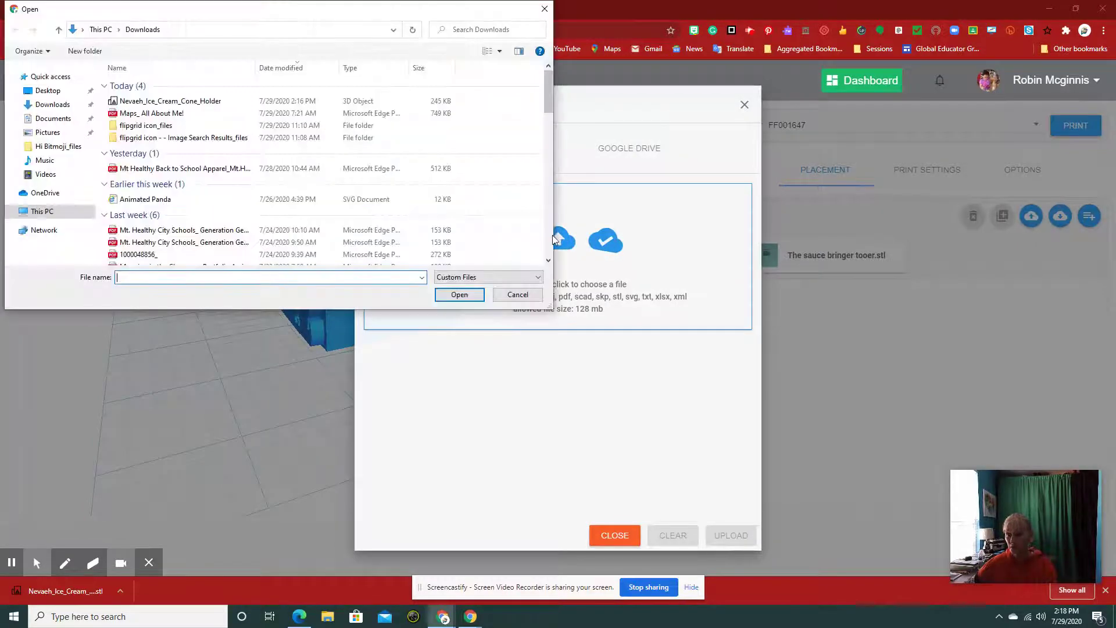
click(181, 104)
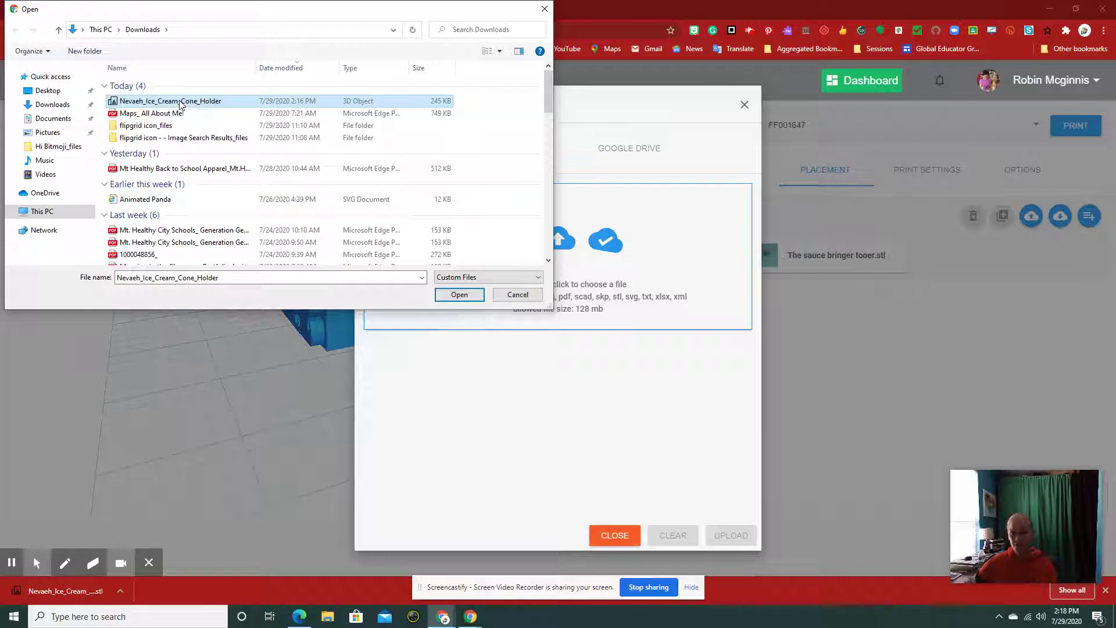
click(181, 103)
click(460, 296)
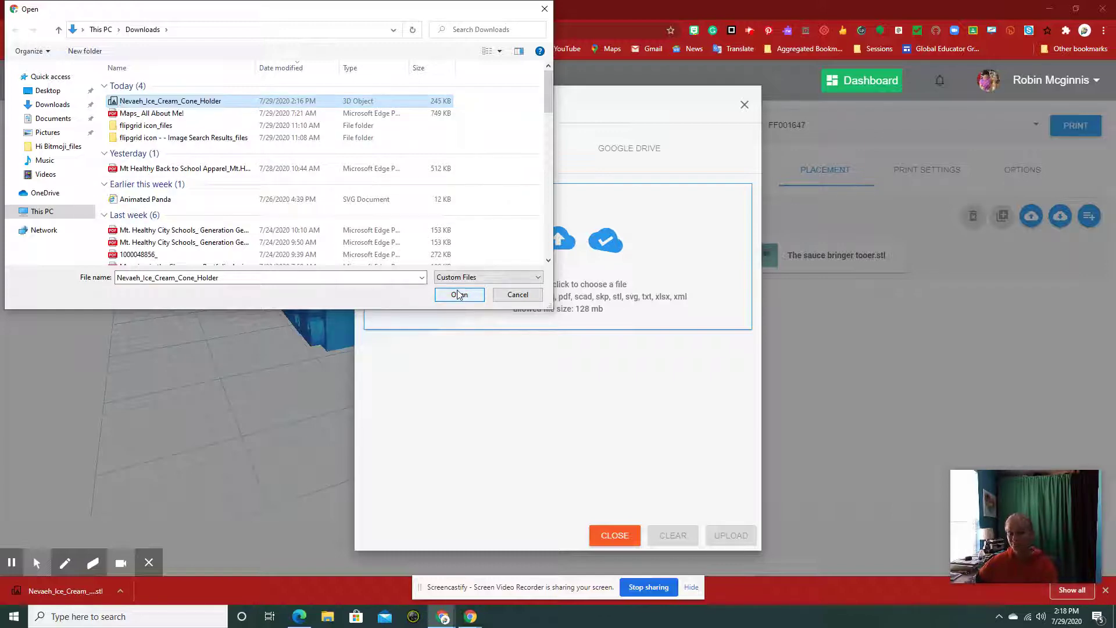
click(459, 295)
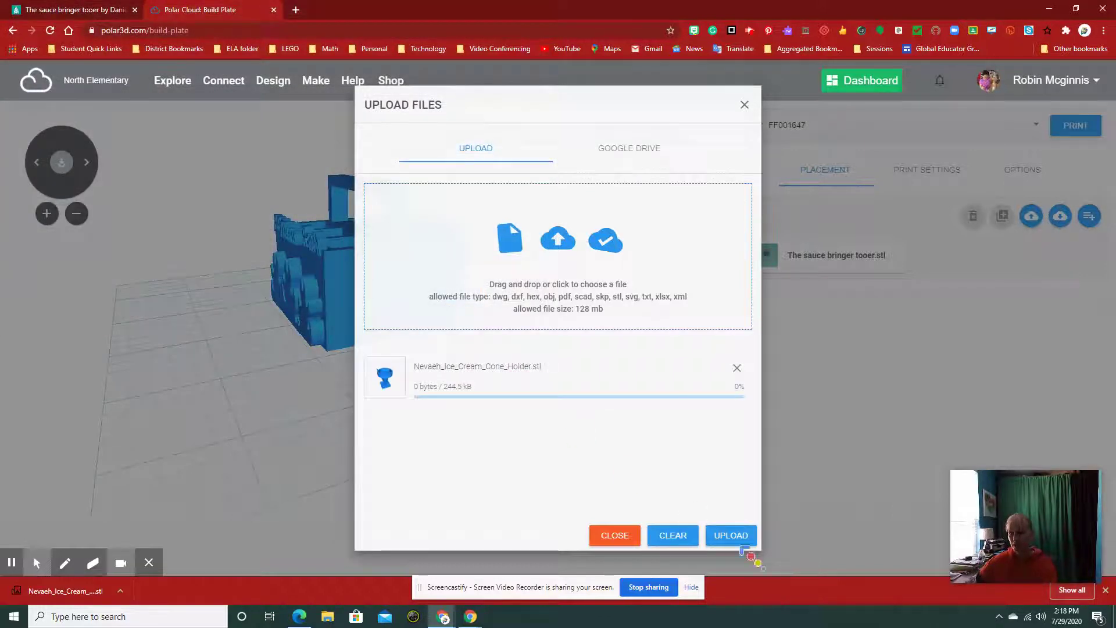
click(731, 535)
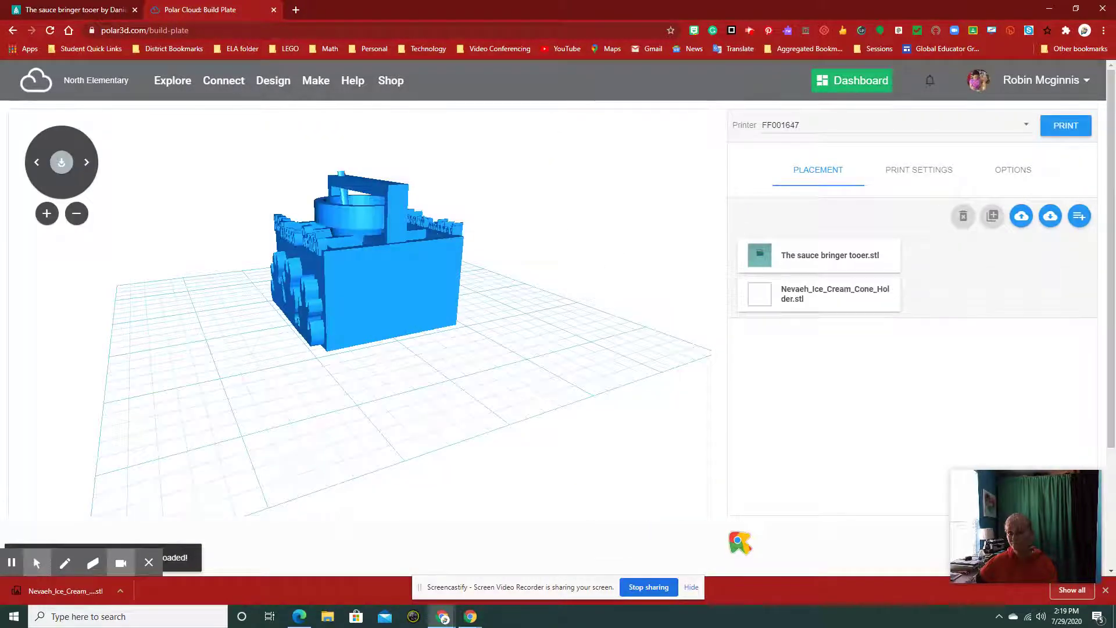
drag(475, 349, 393, 361)
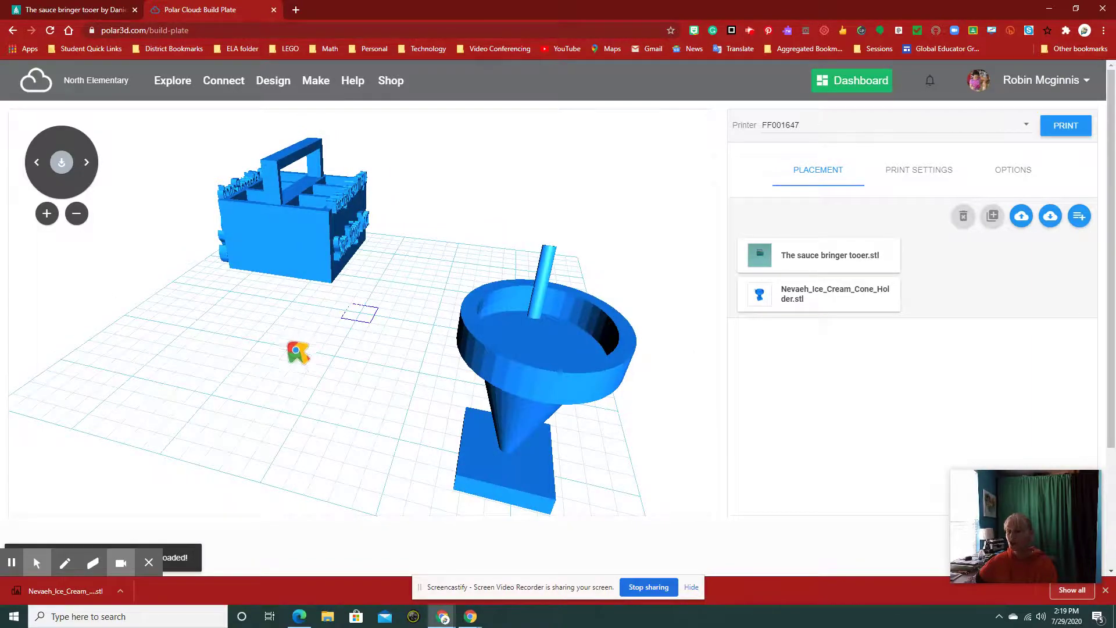
drag(296, 351, 337, 343)
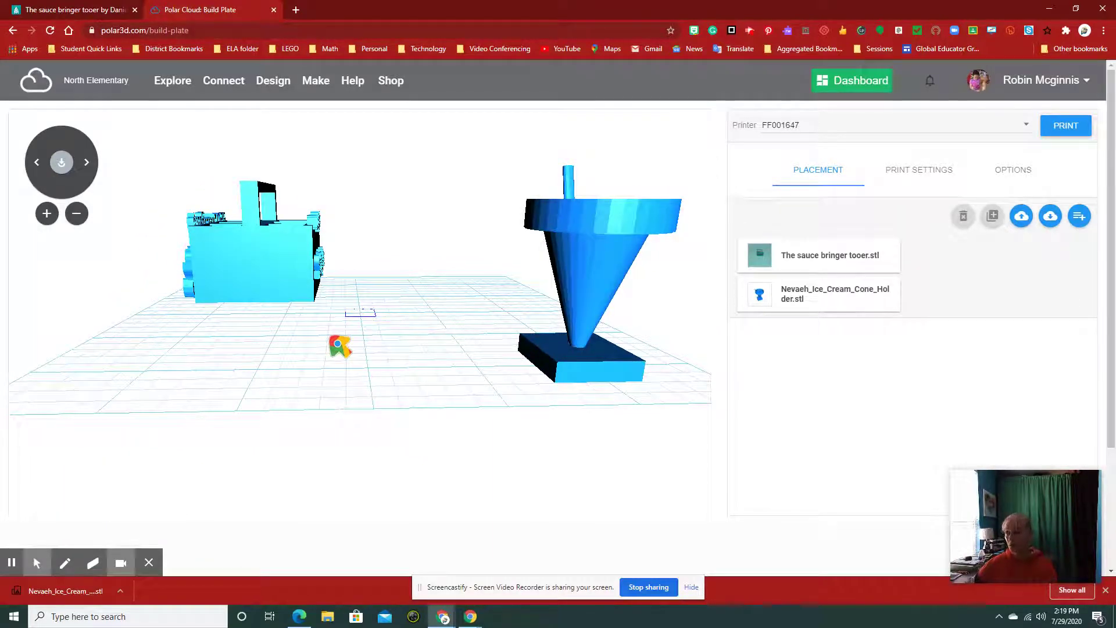
click(843, 260)
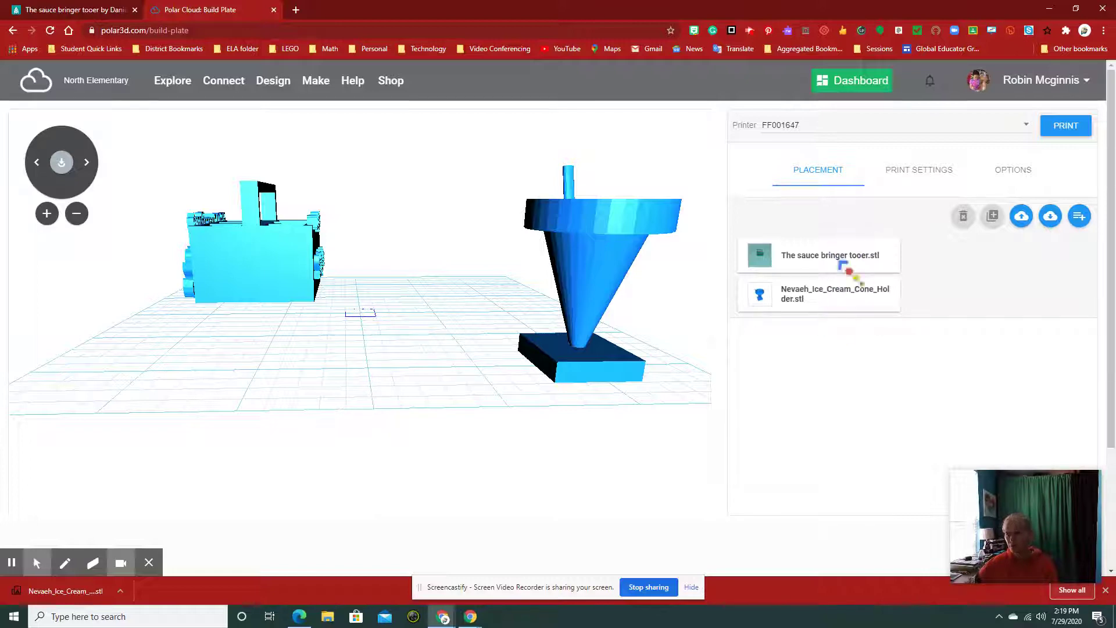